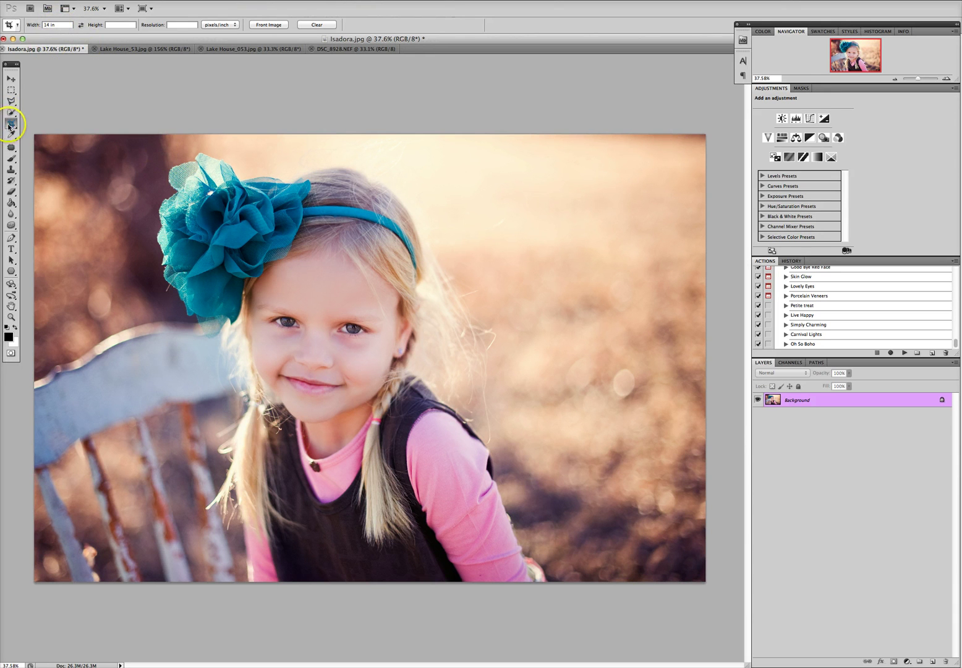
Step: Choose the Crop tool and set the crop size to 6 in wide by 4 in high
left_click(10, 123)
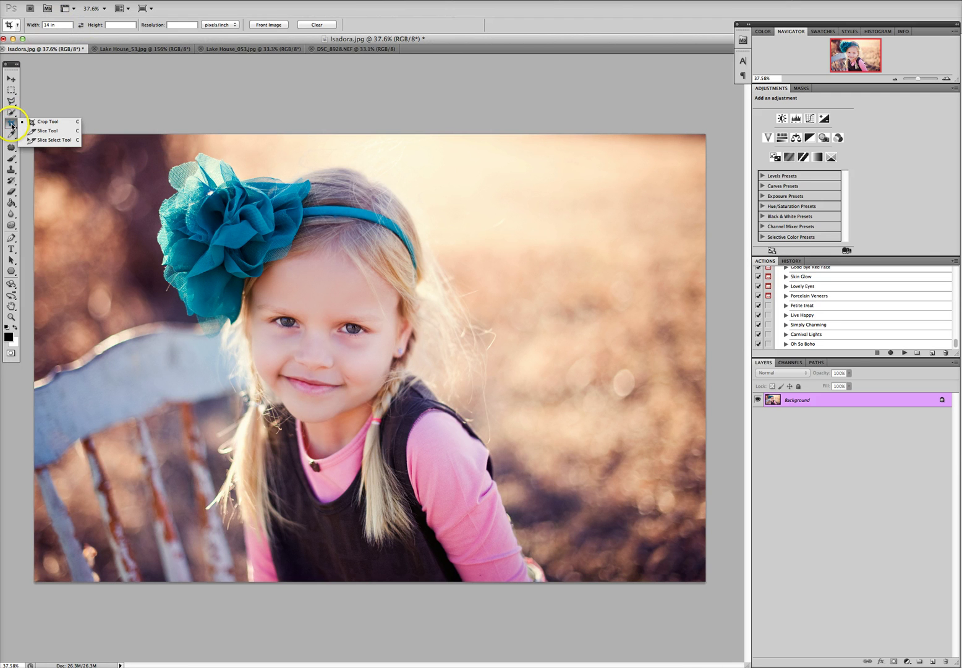
left_click(41, 122)
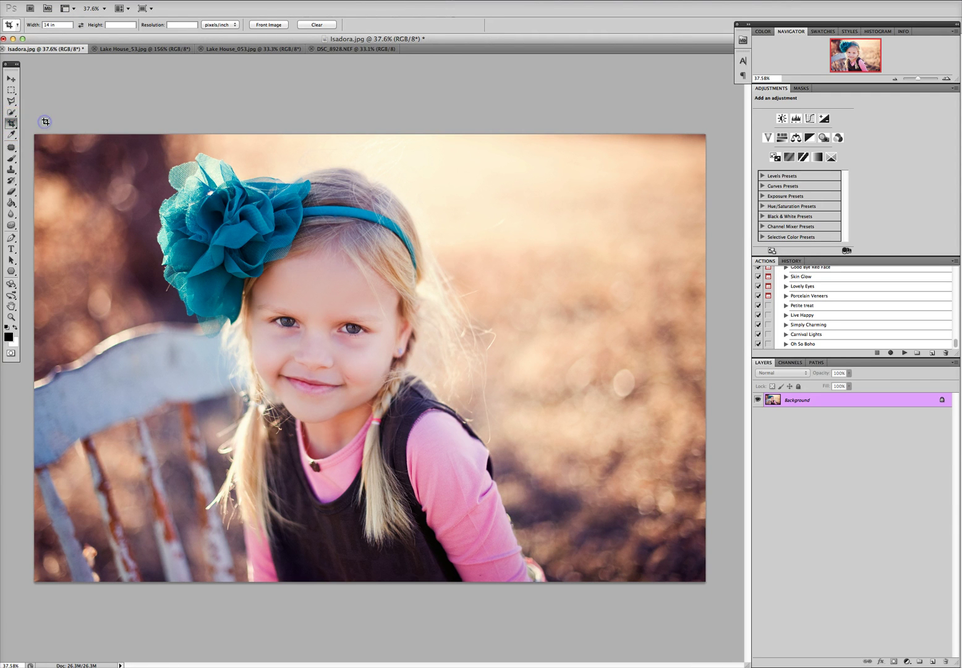
double_click(55, 24)
left_click(52, 61)
type("6")
double_click(65, 27)
left_click(114, 24)
left_click(114, 25)
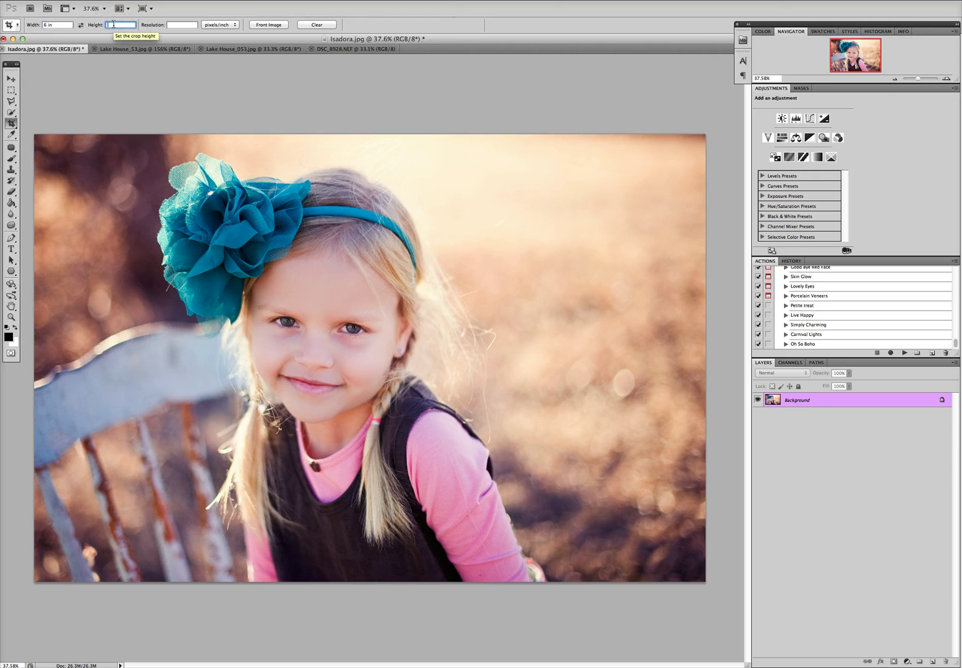
left_click(95, 28)
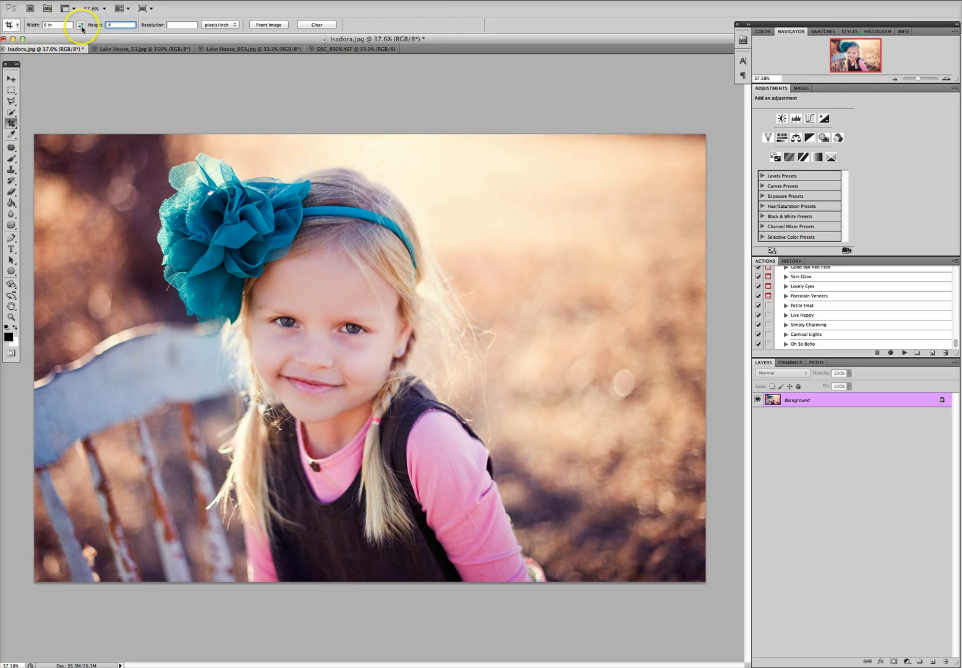
Step: Swap the crop width and height, swap them back to landscape, and crop the entire photo at 6 × 4 in
left_click(81, 28)
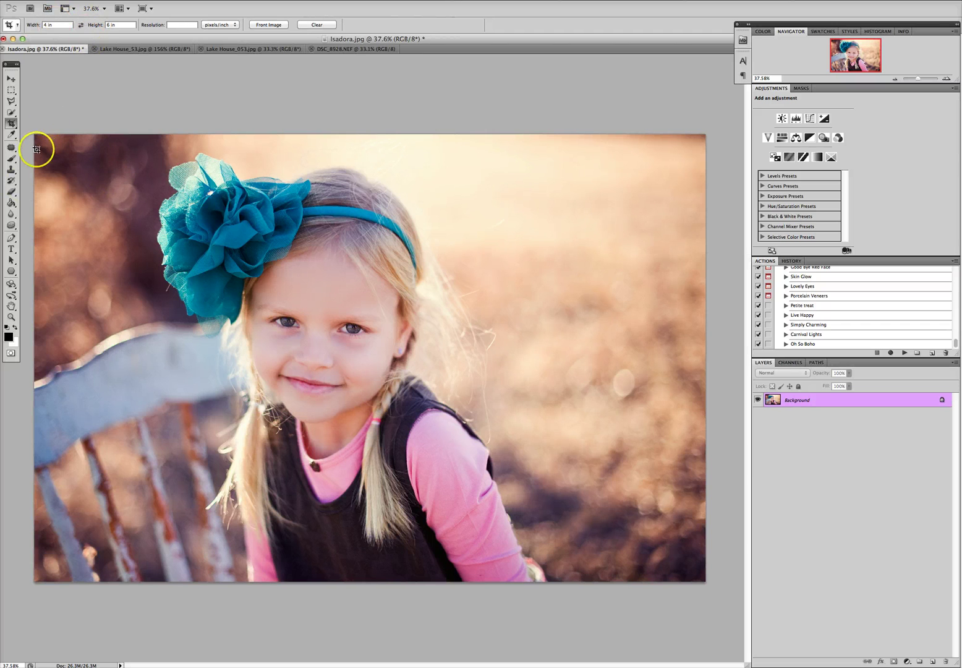
left_click(80, 24)
left_click_drag(36, 134, 718, 644)
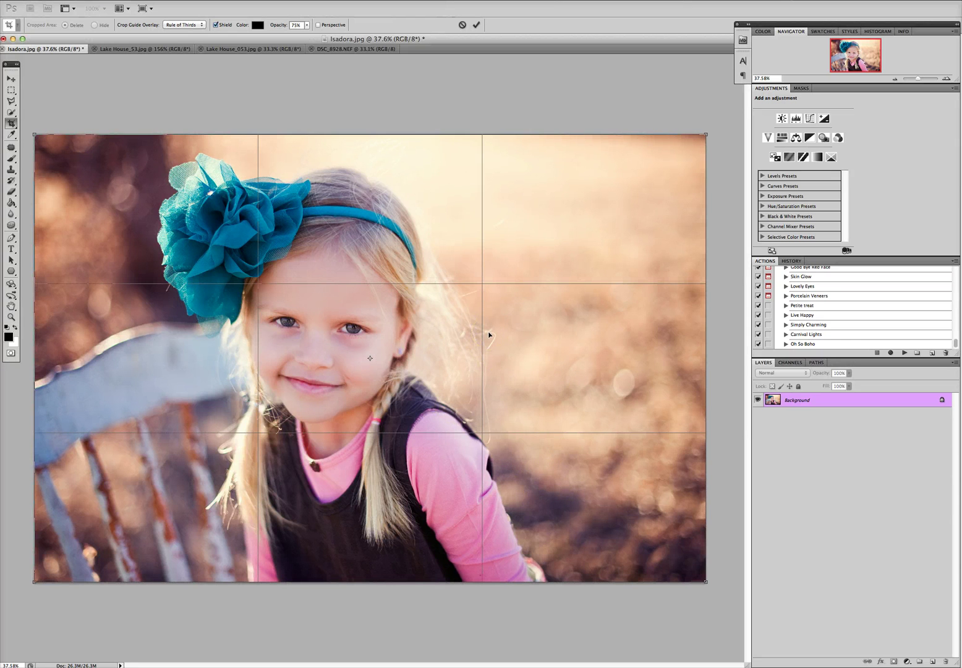
left_click(477, 25)
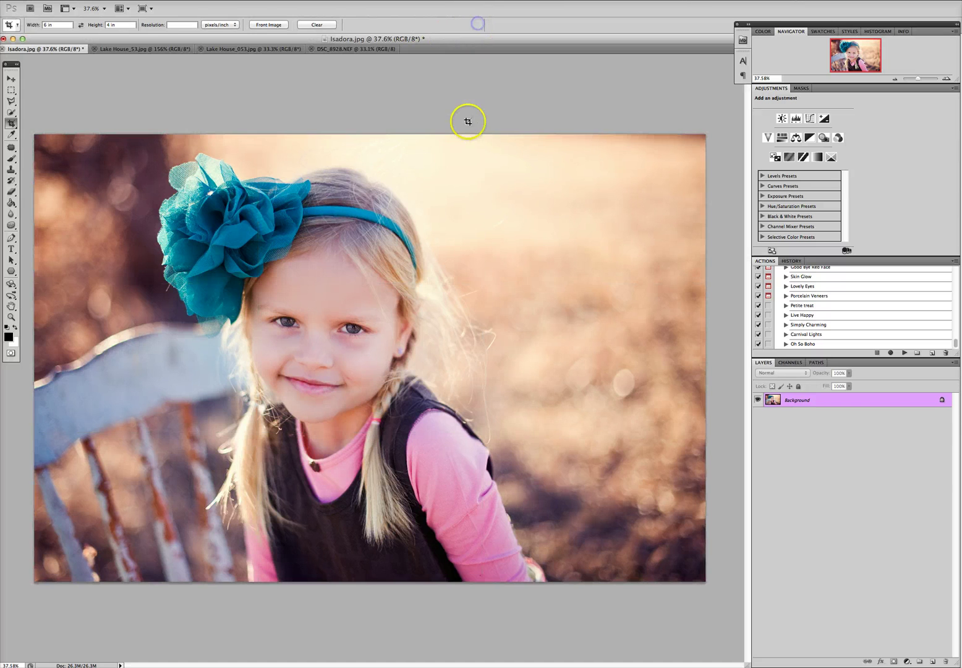
Step: Set the crop size to 7 × 5 in and try a full-height crop, shifting the frame to trim both sides of the photo
left_click(52, 25)
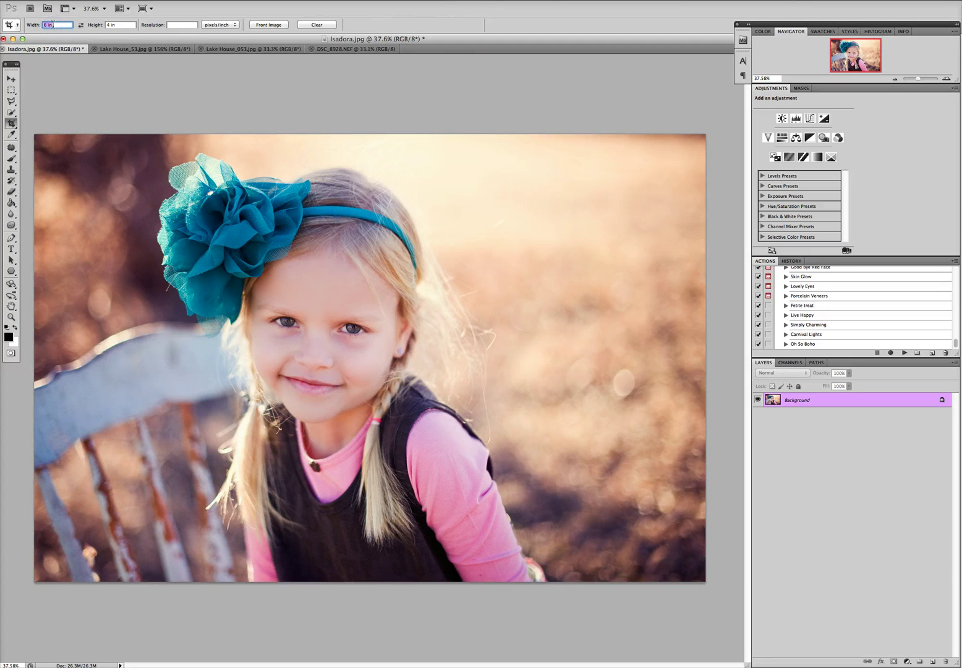
type("7")
left_click(118, 25)
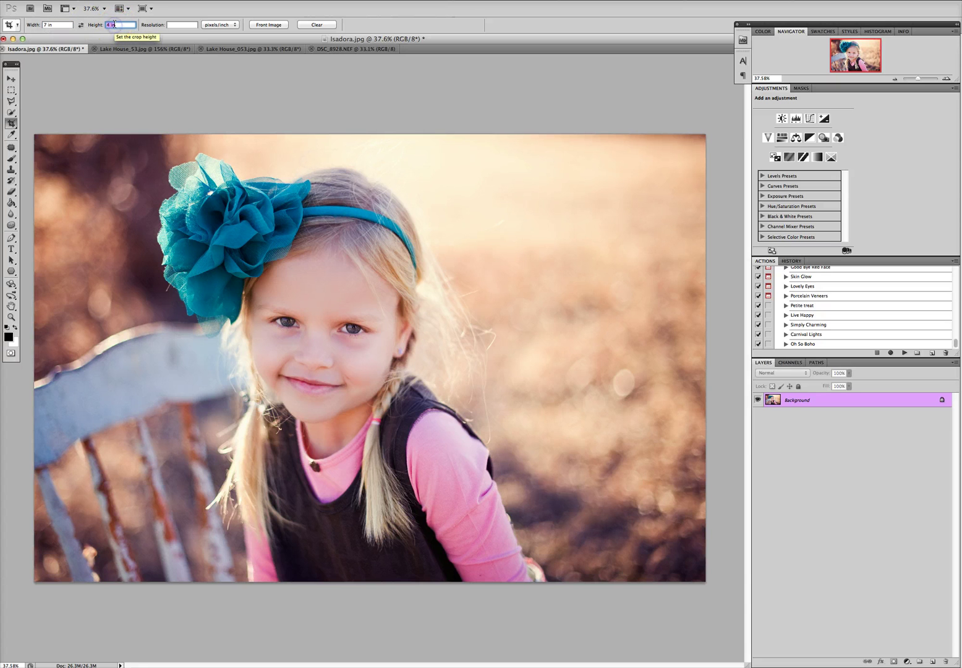
type("5")
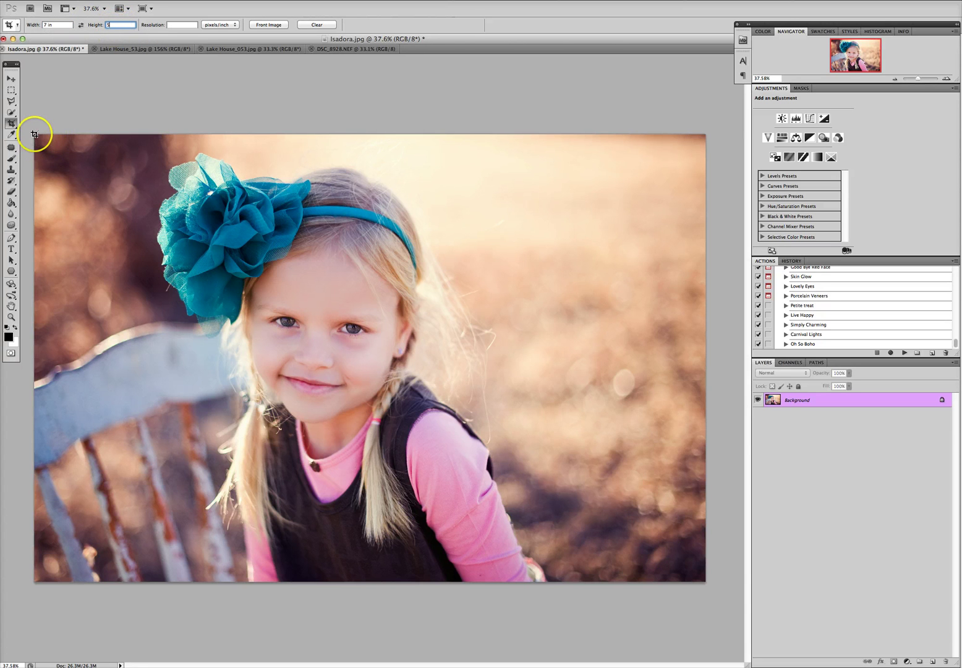
left_click_drag(35, 134, 687, 629)
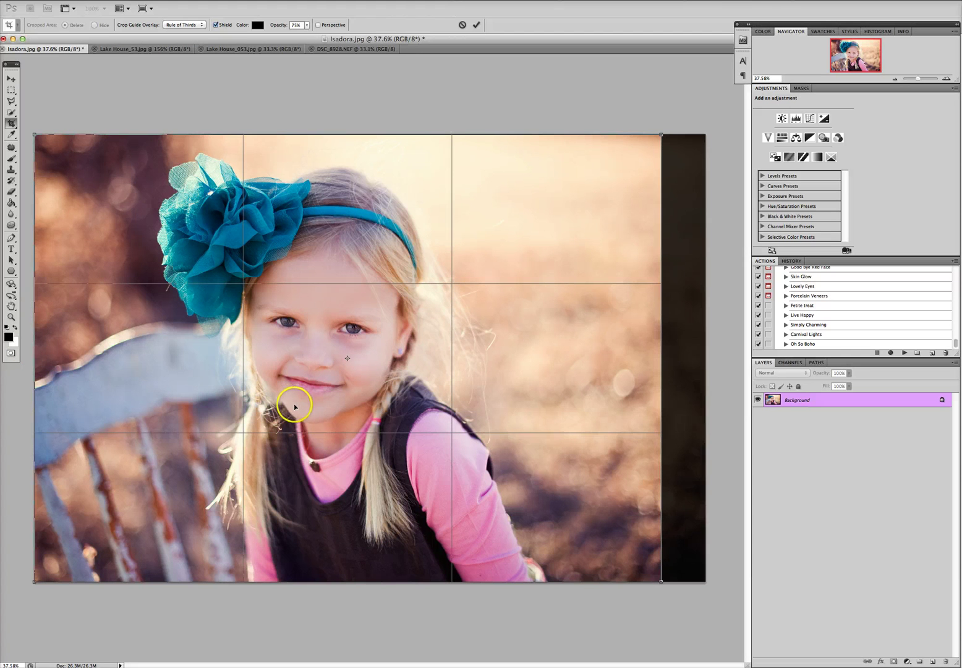
left_click_drag(295, 407, 322, 408)
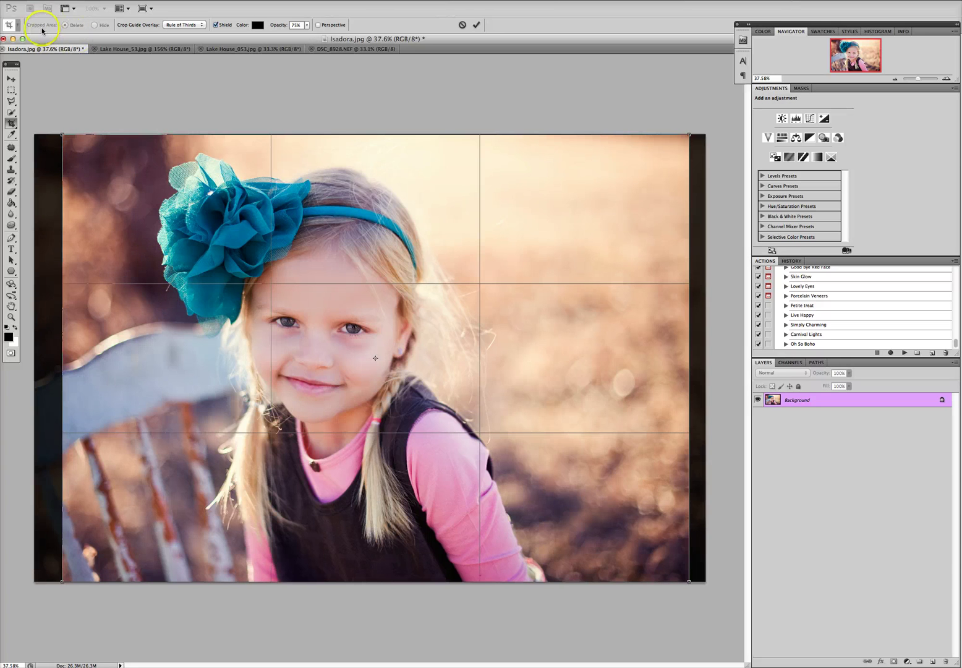
left_click(476, 24)
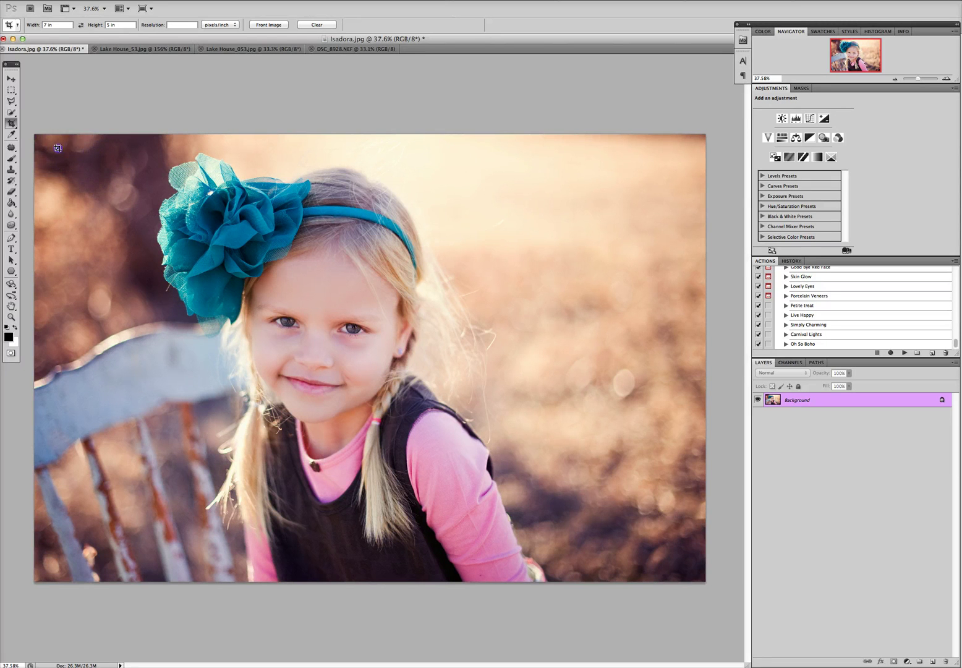
Step: Draw a smaller 7 × 5 in crop frame around the girl, enlarging and repositioning it to include the flower and braids
left_click_drag(190, 259, 551, 512)
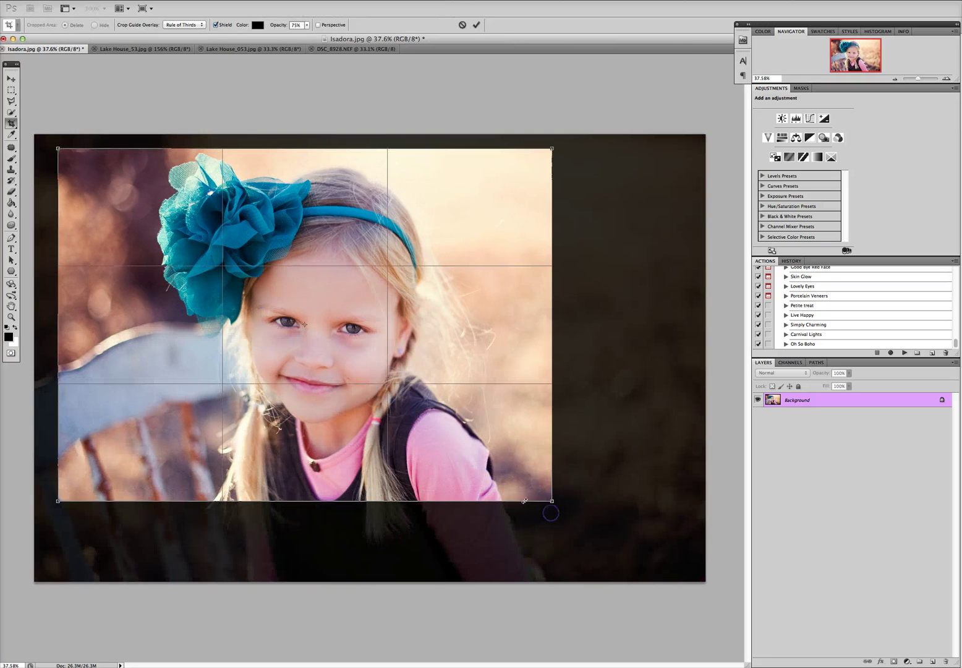
left_click_drag(393, 377, 393, 388)
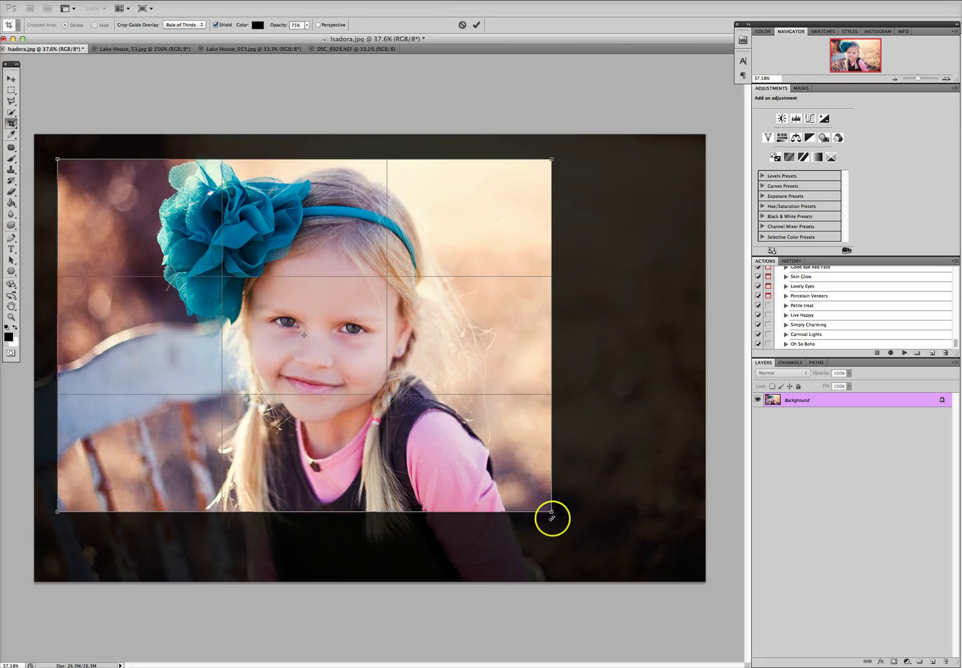
left_click_drag(551, 512, 603, 543)
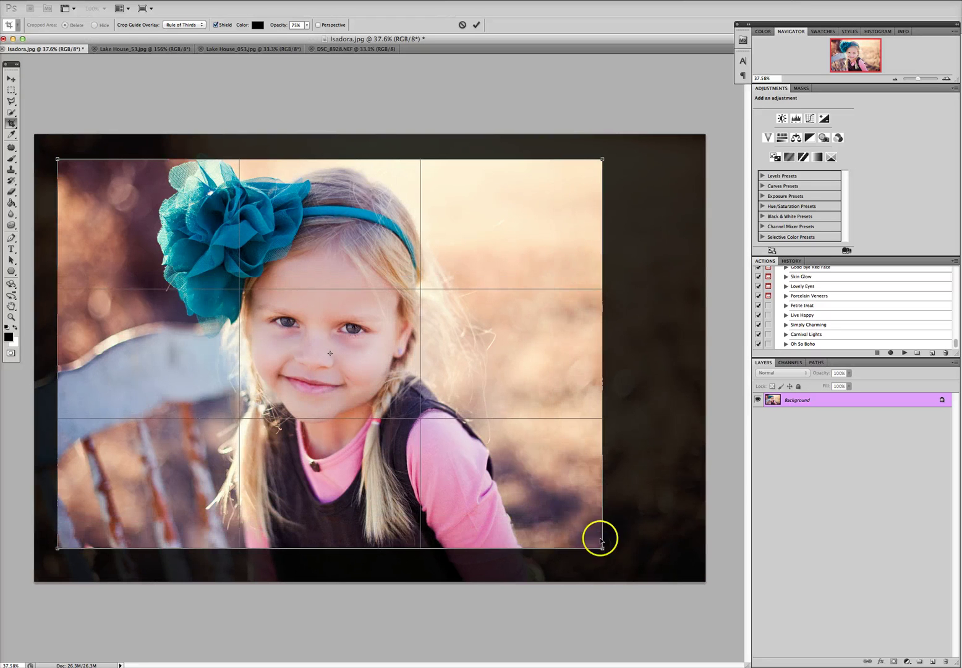
left_click_drag(501, 458, 500, 455)
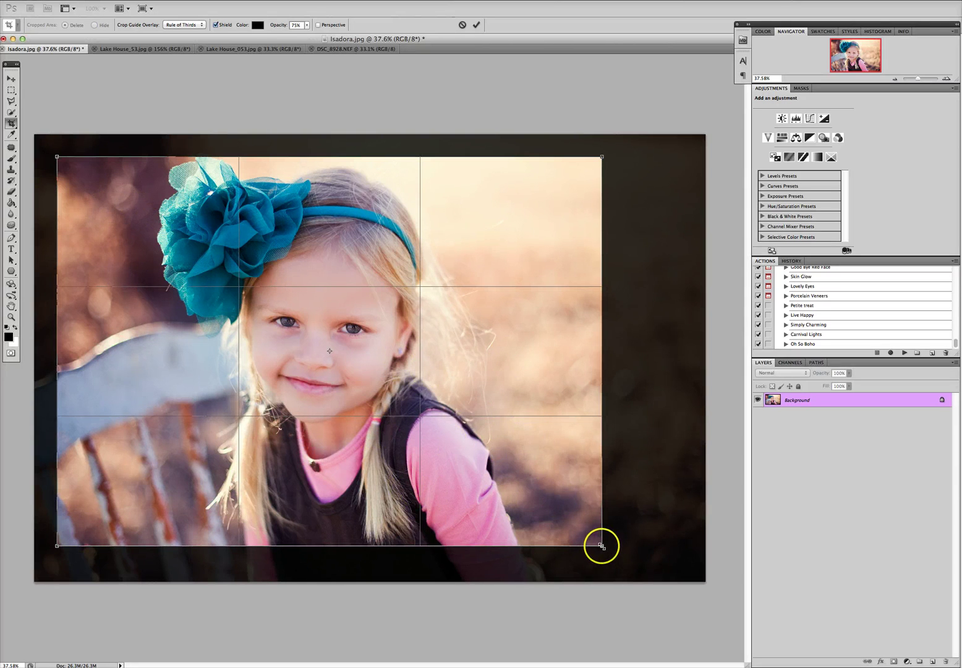
left_click_drag(603, 547, 608, 553)
mouse_move(558, 509)
left_mouse_down()
mouse_move(549, 508)
mouse_move(568, 508)
left_mouse_up()
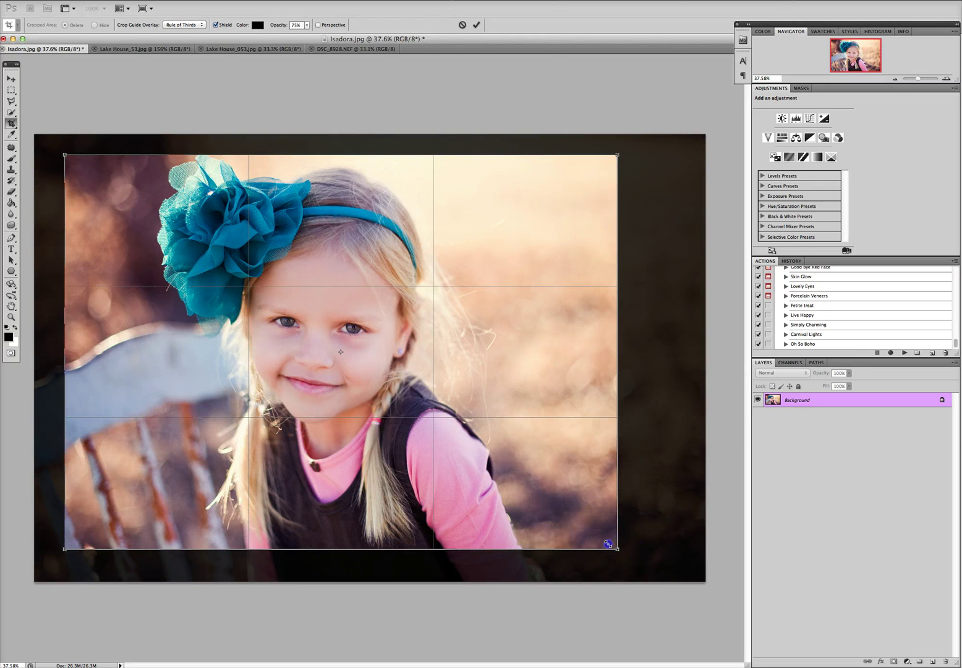
Step: Shrink the crop frame to a small area over the girl's mouth and shoulder and apply the crop
left_click_drag(608, 544, 430, 415)
left_click_drag(357, 339, 440, 378)
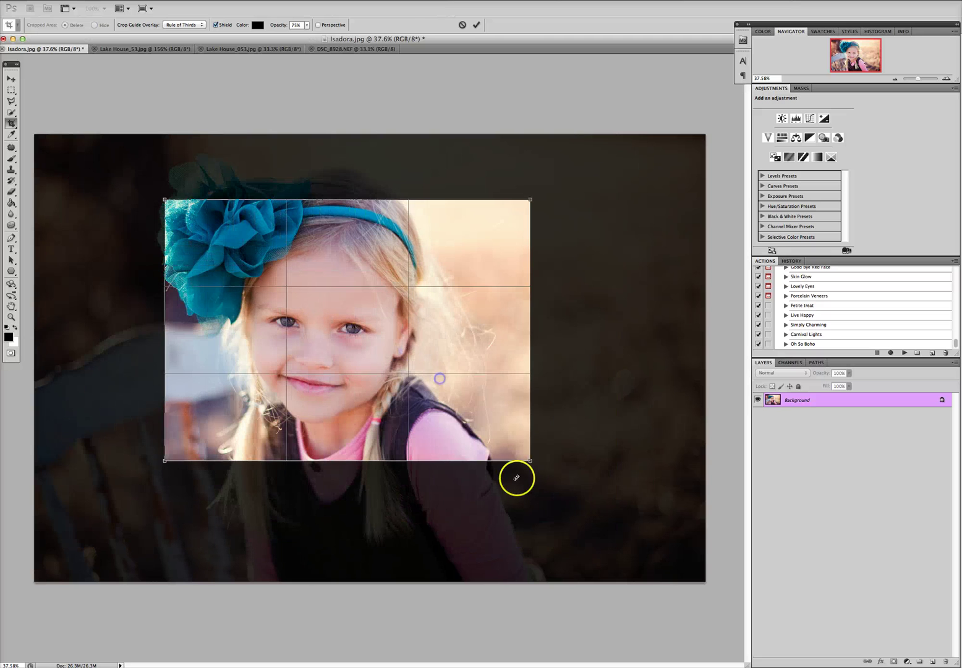
left_click_drag(531, 461, 373, 339)
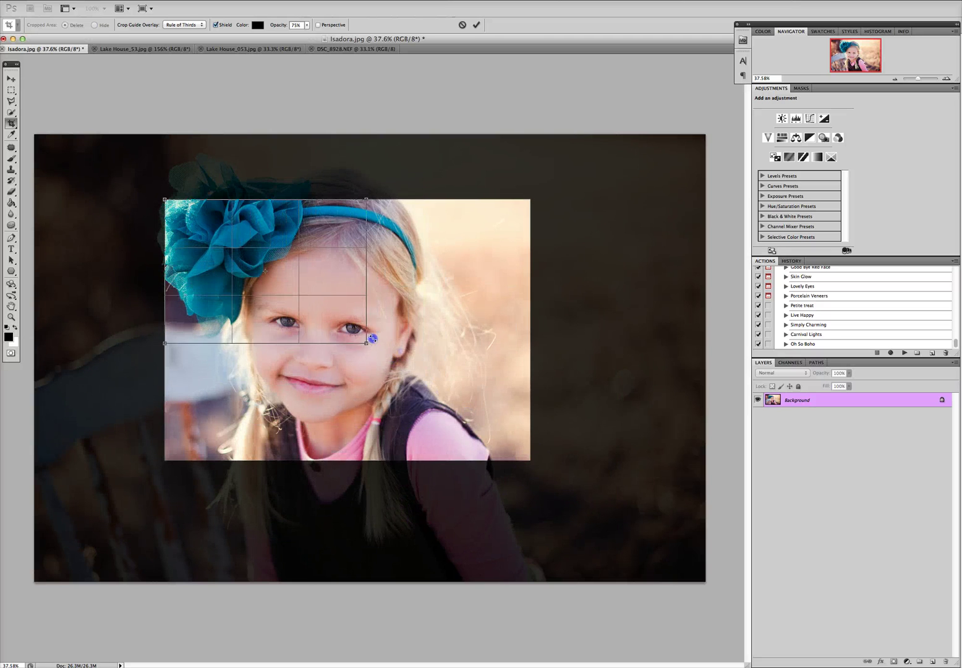
left_click_drag(301, 285, 402, 430)
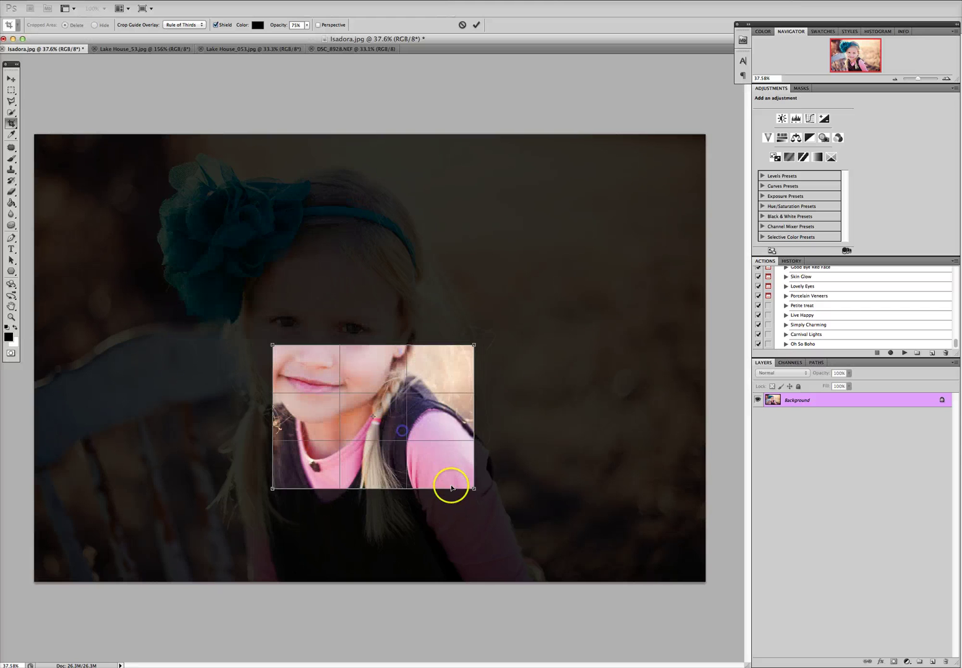
left_click_drag(473, 489, 444, 467)
left_click(477, 25)
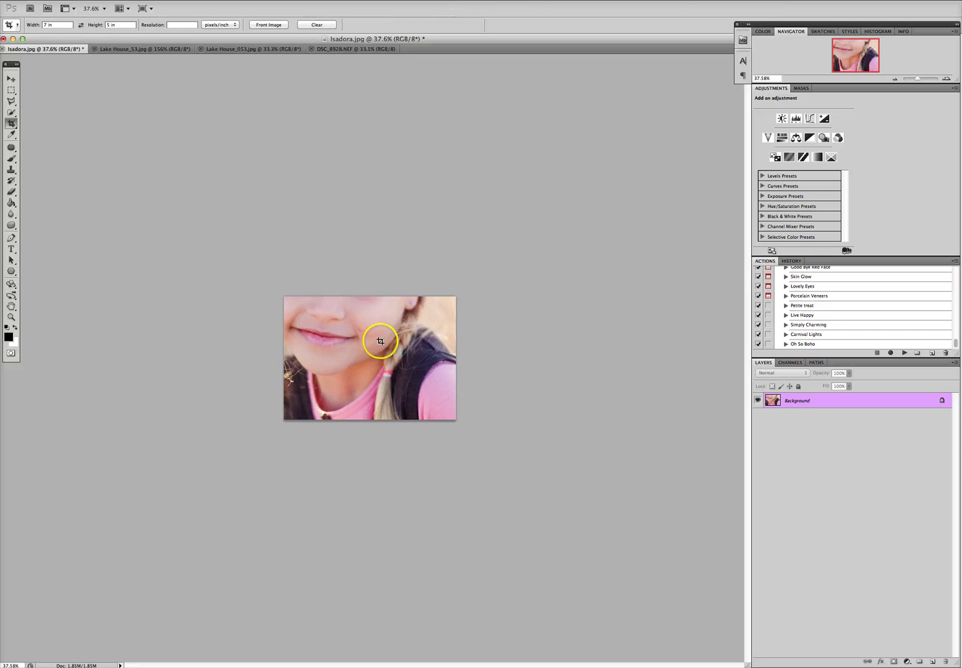
Step: Inspect the tightly cropped image up close, undo the crop, and fit the full photo in view
scroll(381, 340, "up", 5)
scroll(380, 342, "up", 2)
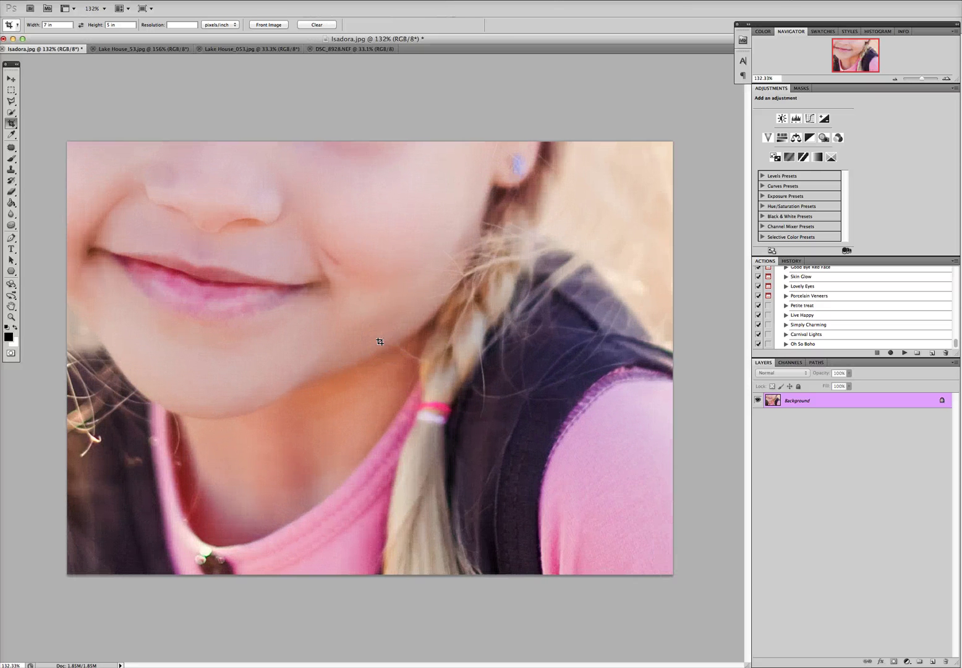
scroll(379, 341, "down", 1)
key("ctrl+z")
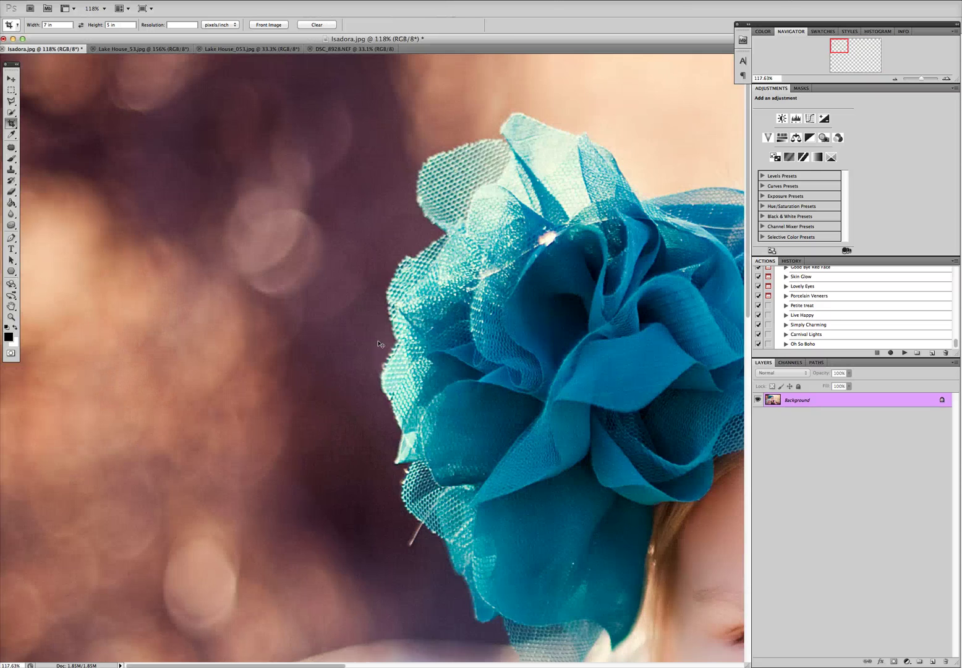
scroll(377, 330, "up", 2)
key("ctrl+0")
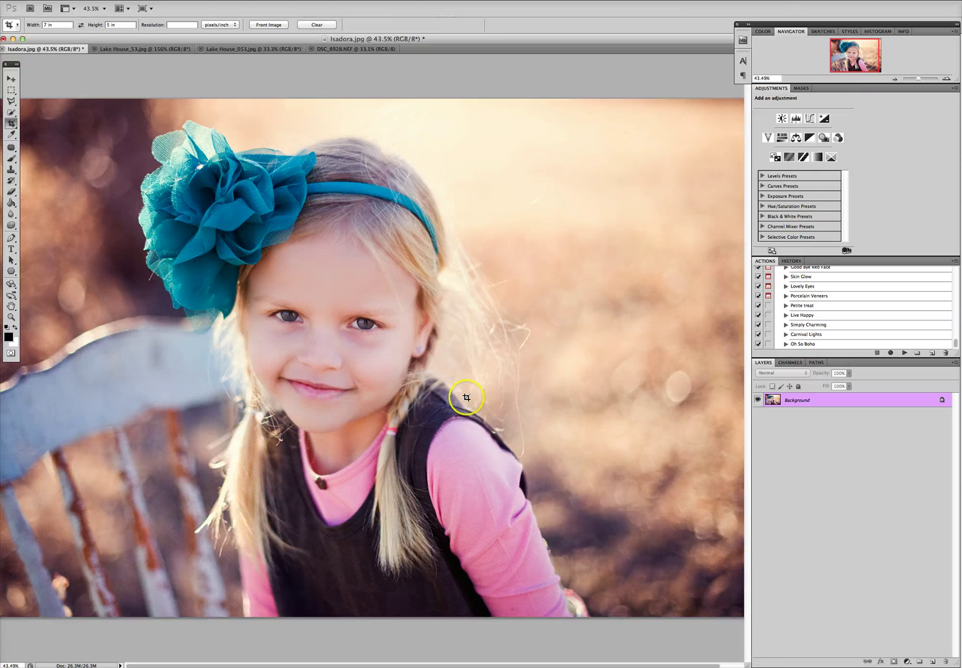
Step: Set the crop size to 10 × 8 in and crop at full height from the photo's left edge, trimming the empty background on the right
scroll(467, 397, "down", 1)
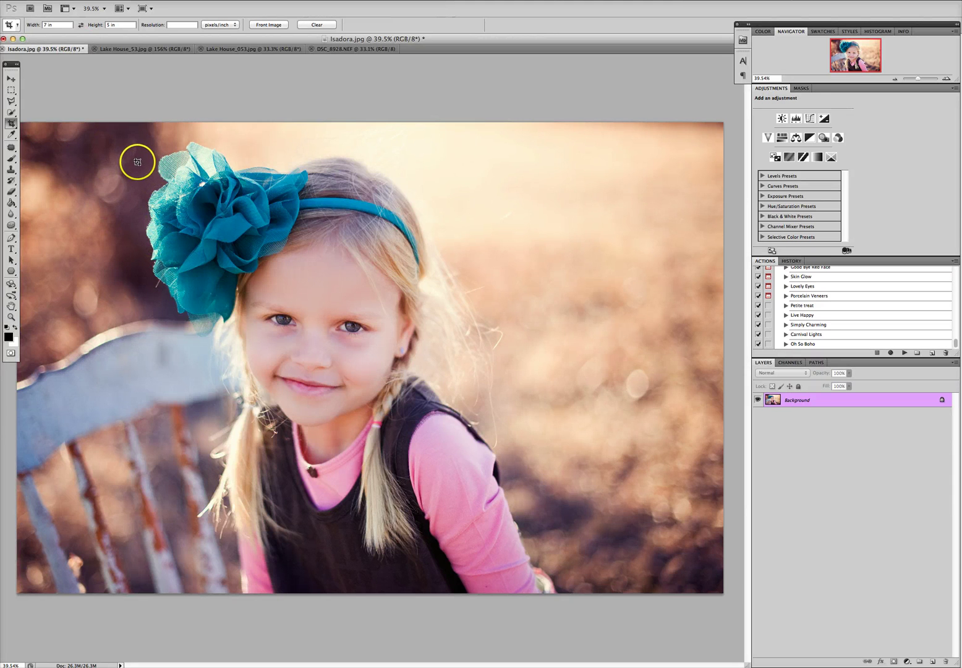
scroll(137, 162, "down", 1)
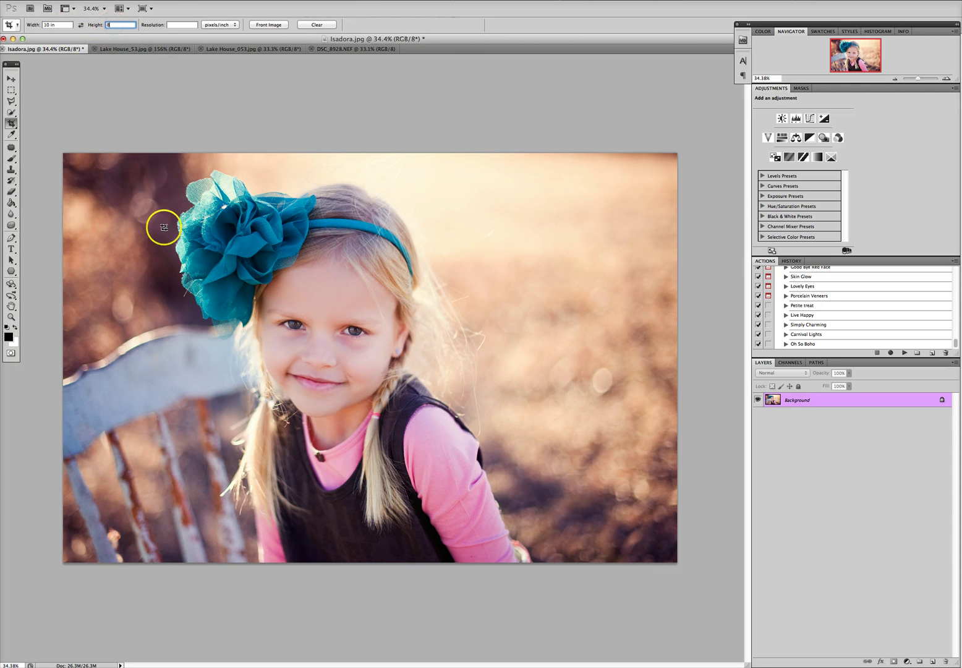
left_click_drag(94, 164, 591, 564)
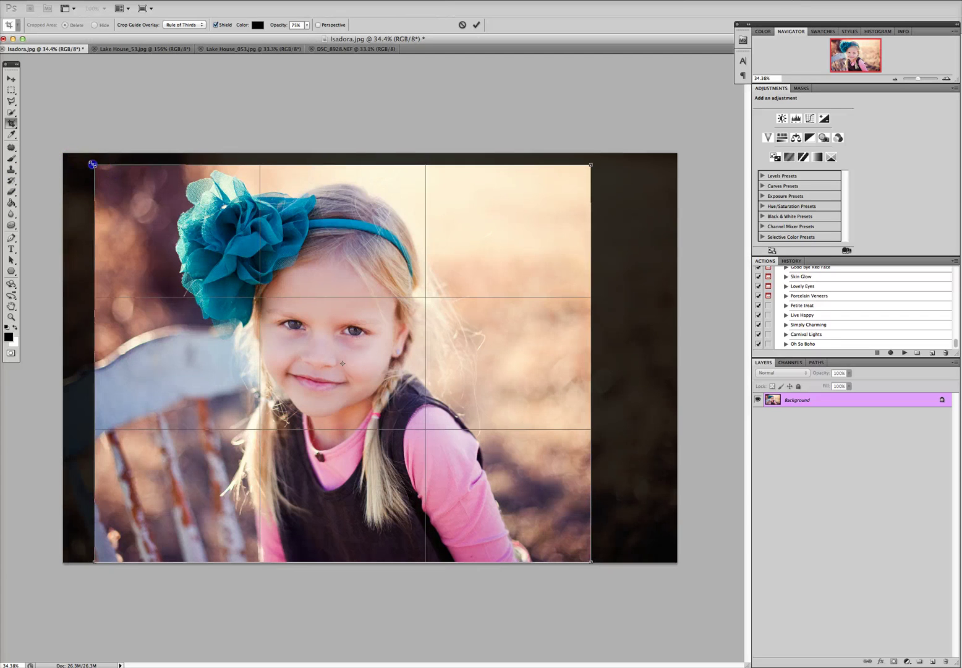
left_click_drag(93, 164, 75, 154)
left_click_drag(196, 208, 177, 208)
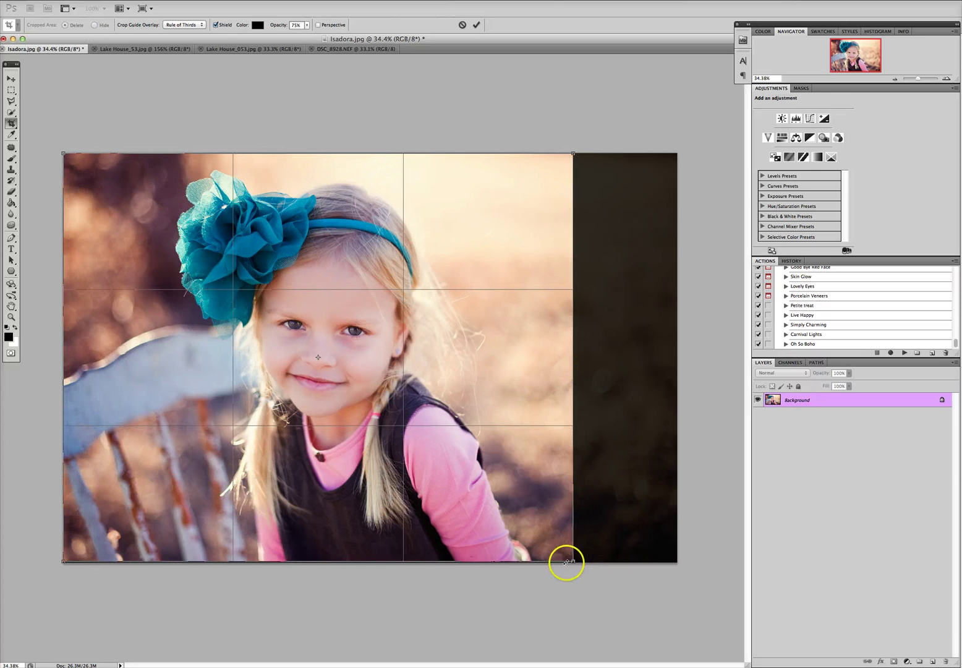
left_click_drag(572, 563, 574, 563)
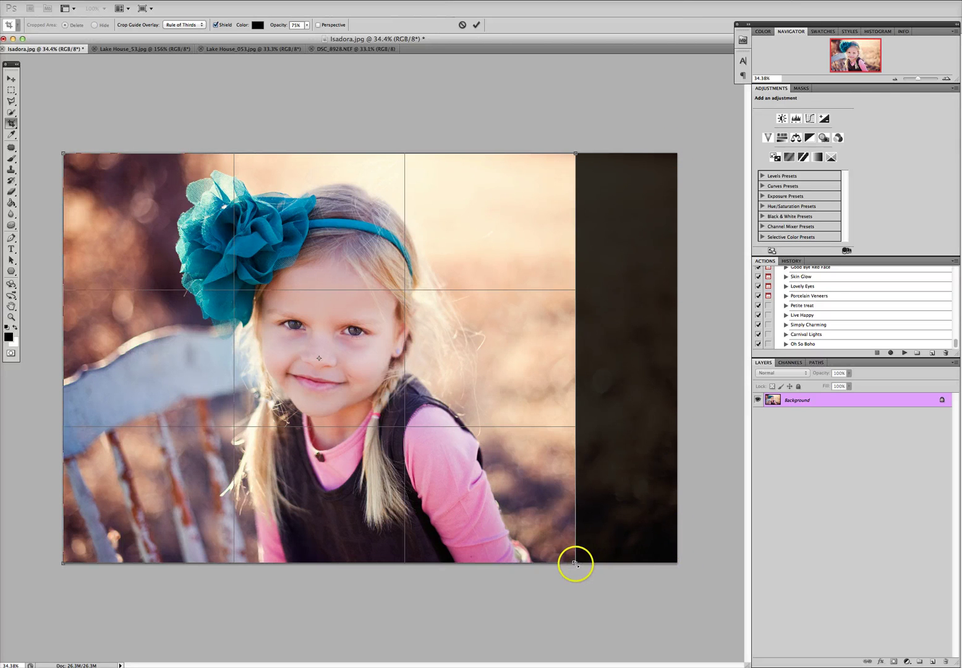
left_click_drag(574, 562, 574, 563)
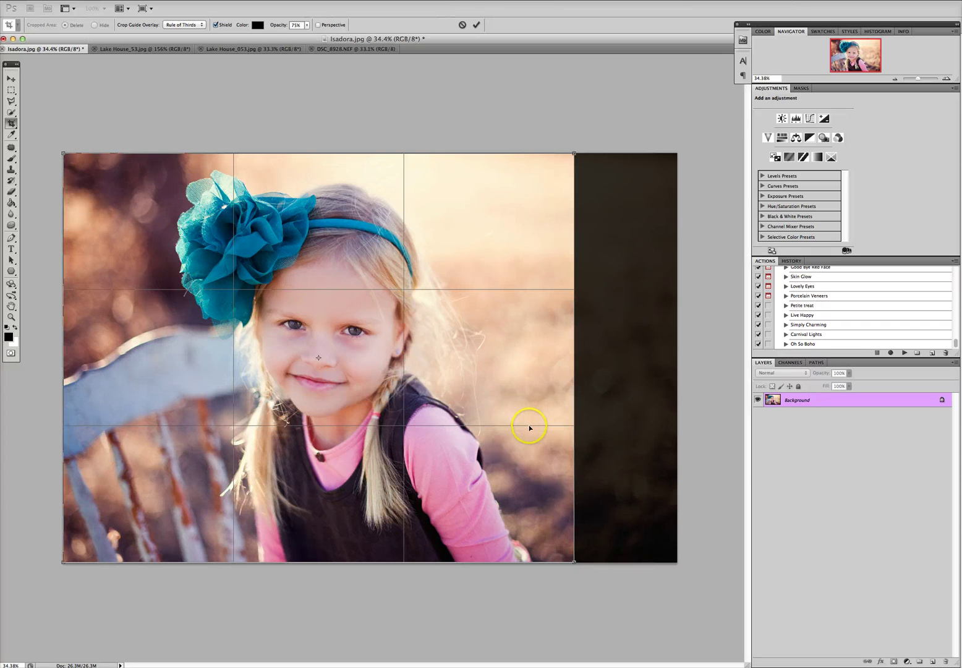
left_click(476, 23)
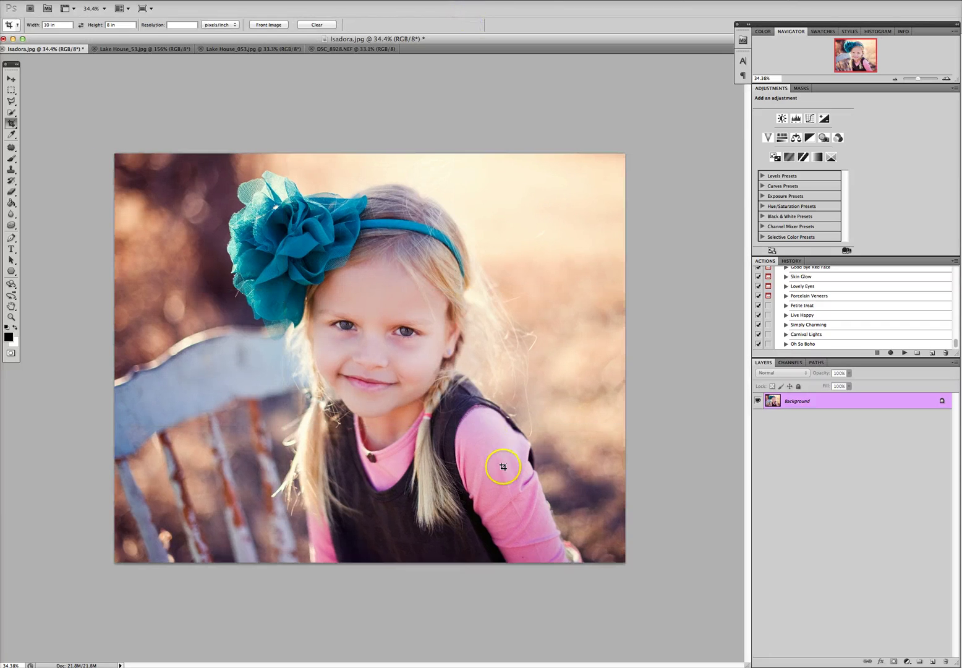
Step: Undo the 10 × 8 in crop, restore it to compare both framings, and undo it again
key("super+z")
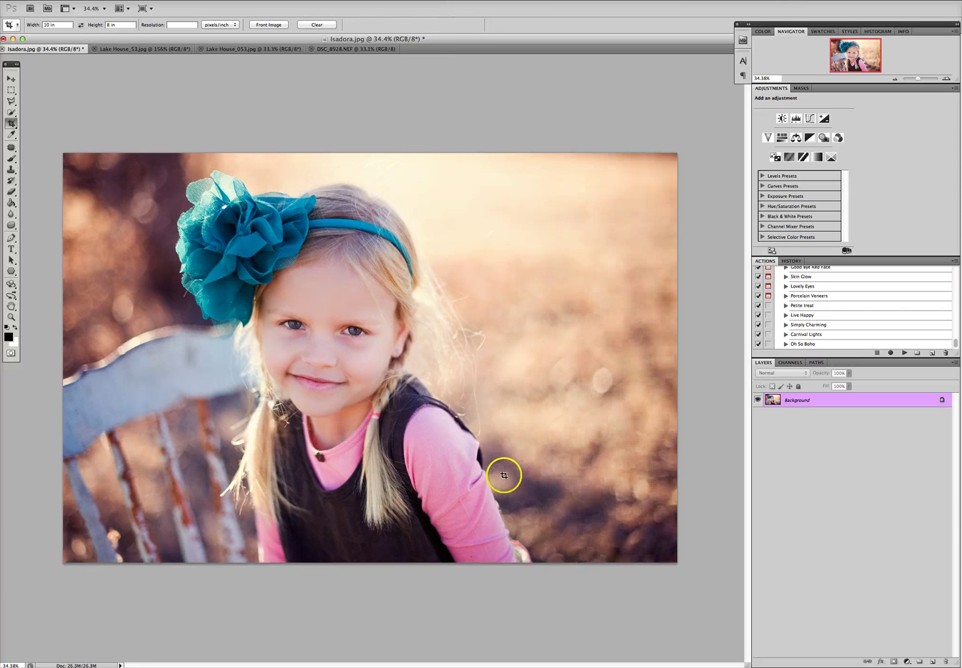
key("super+z")
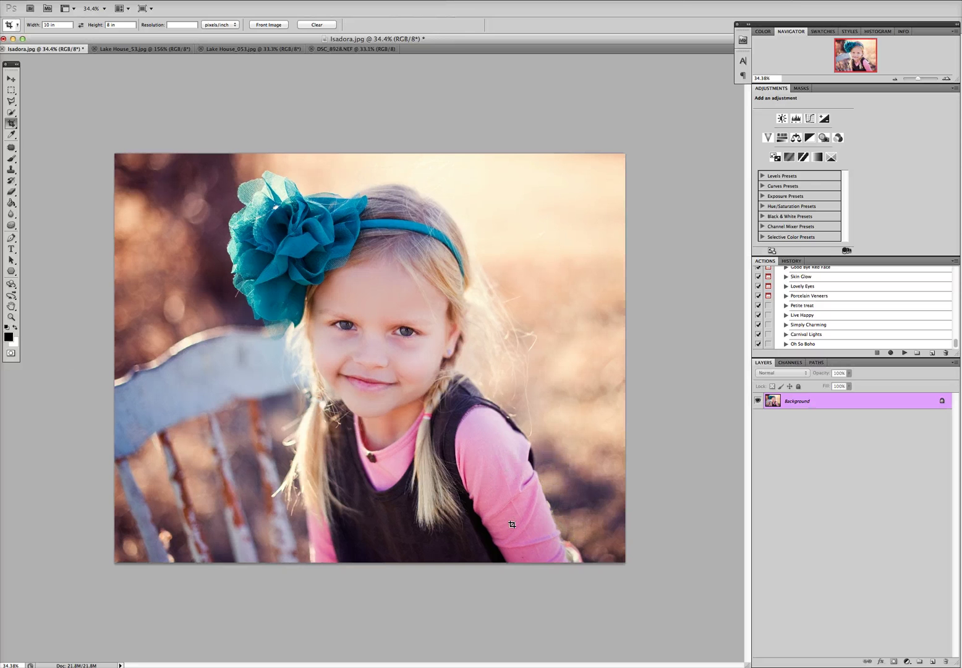
key("super+z")
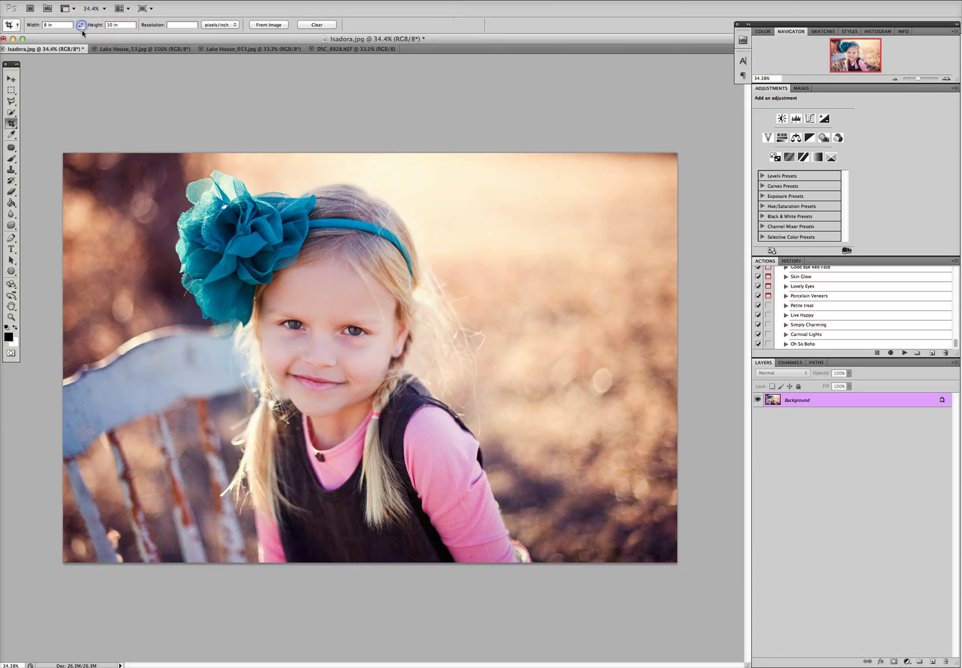
Step: Crop the photo to an 8 × 10 in portrait at full height around the girl, and undo the crop
left_click_drag(179, 153, 581, 610)
left_click_drag(451, 353, 461, 358)
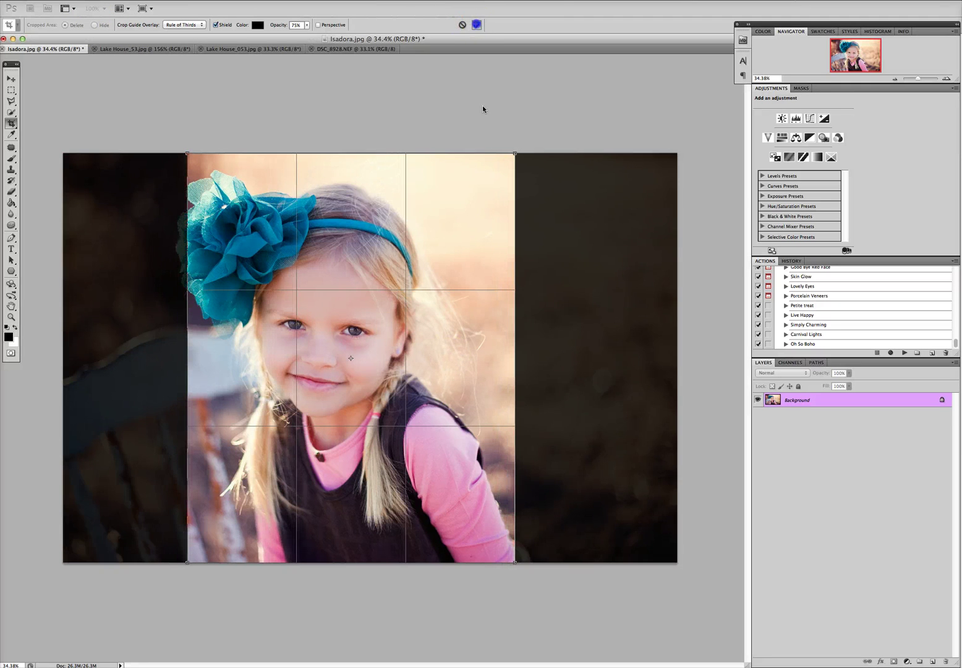
key("Return")
key("ctrl+z")
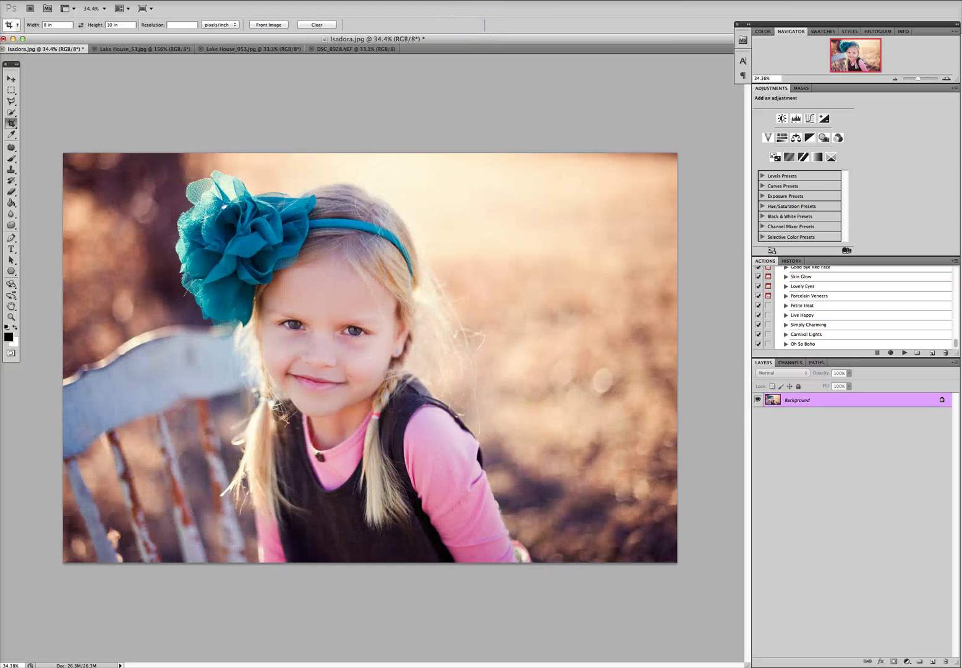
Step: Set the crop size to 6 × 4 in and draw a landscape frame over most of the photo
left_click(57, 25)
left_click(76, 86)
left_click(119, 25)
type("4")
left_click_drag(85, 159, 659, 576)
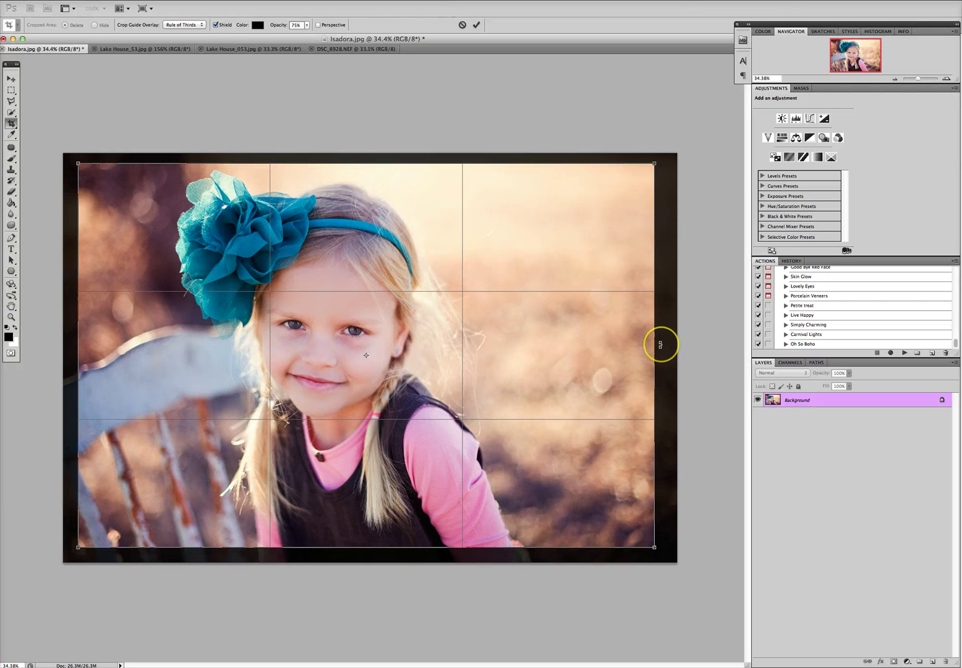
Step: Tilt the 6 × 4 in crop frame slightly counterclockwise, adjusting its size and position over the girl
mouse_move(661, 344)
left_mouse_down()
mouse_move(661, 324)
mouse_move(663, 403)
mouse_move(655, 350)
mouse_move(668, 350)
mouse_move(667, 332)
left_mouse_up()
left_click(665, 534)
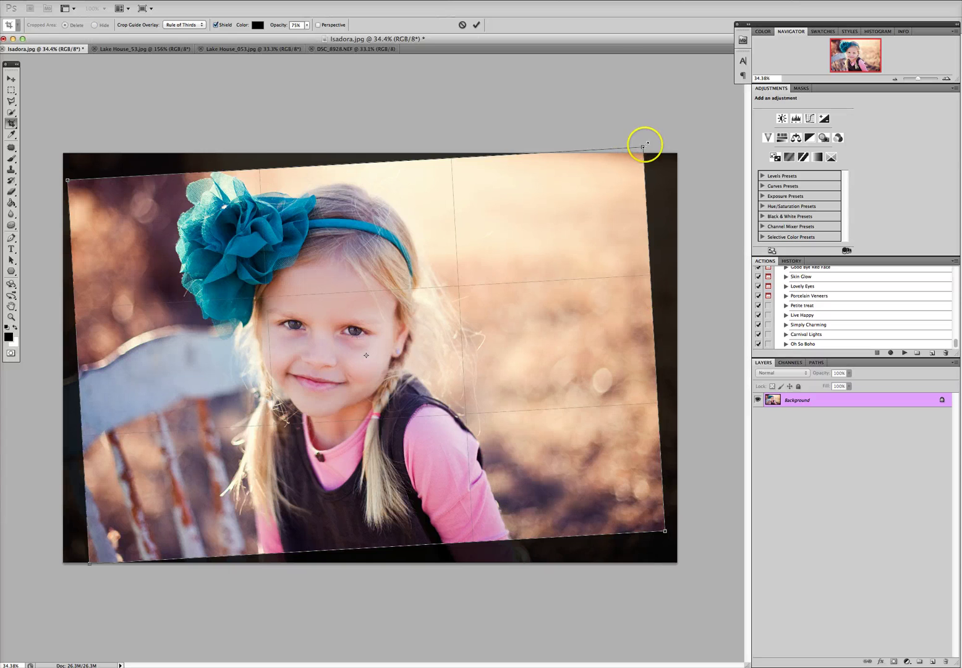
left_click_drag(618, 158, 664, 139)
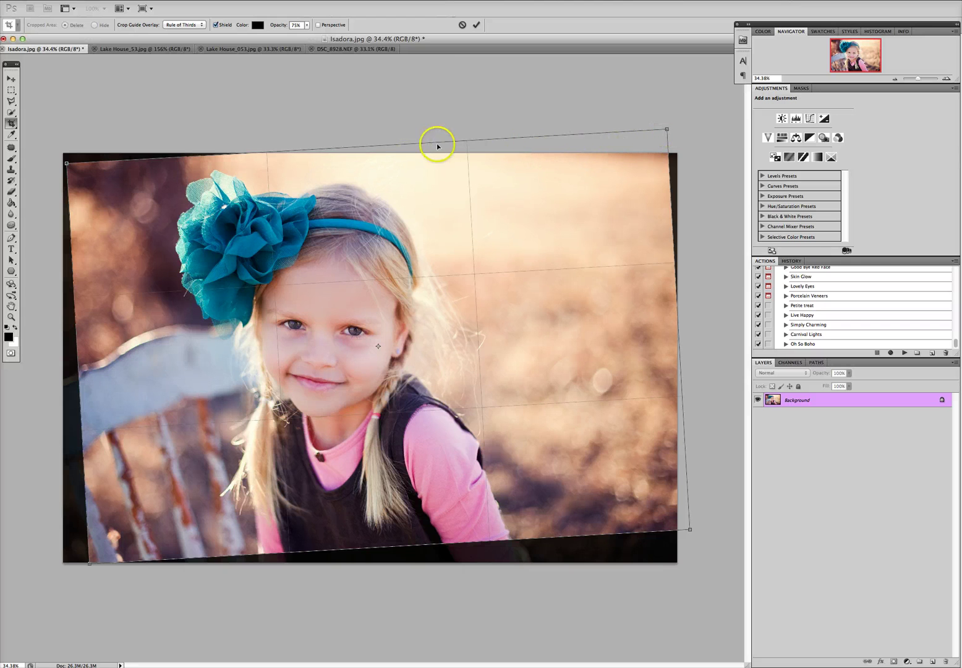
left_click(669, 128)
left_click_drag(668, 128, 609, 156)
left_click_drag(637, 295, 638, 280)
left_click_drag(428, 401, 421, 389)
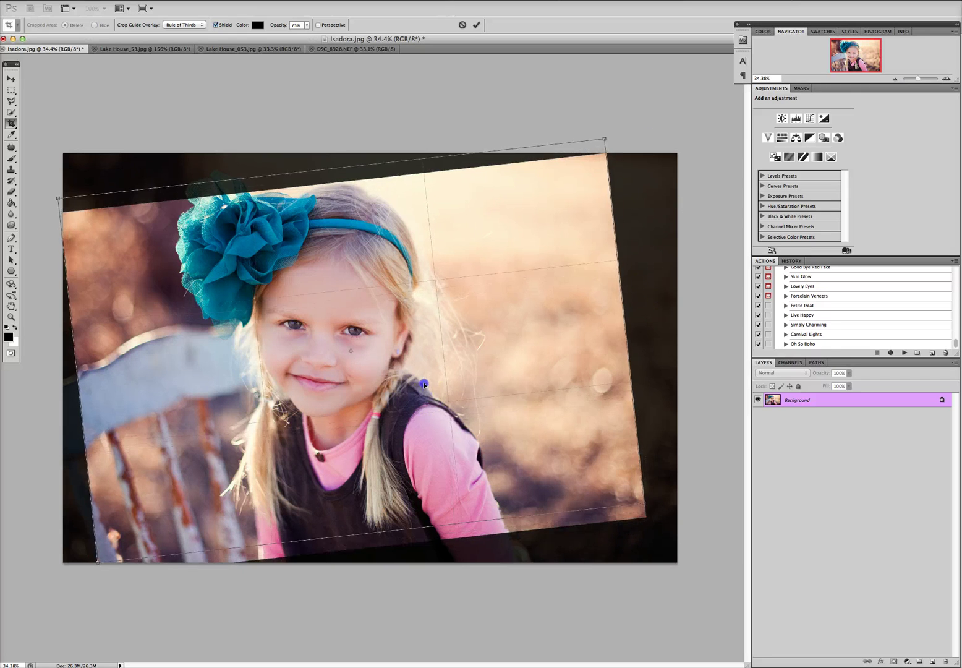
Step: Shrink the tilted frame to fit inside the photo, apply the crop, and undo it
left_click(591, 148)
left_click_drag(590, 148, 554, 167)
left_click_drag(468, 350, 483, 350)
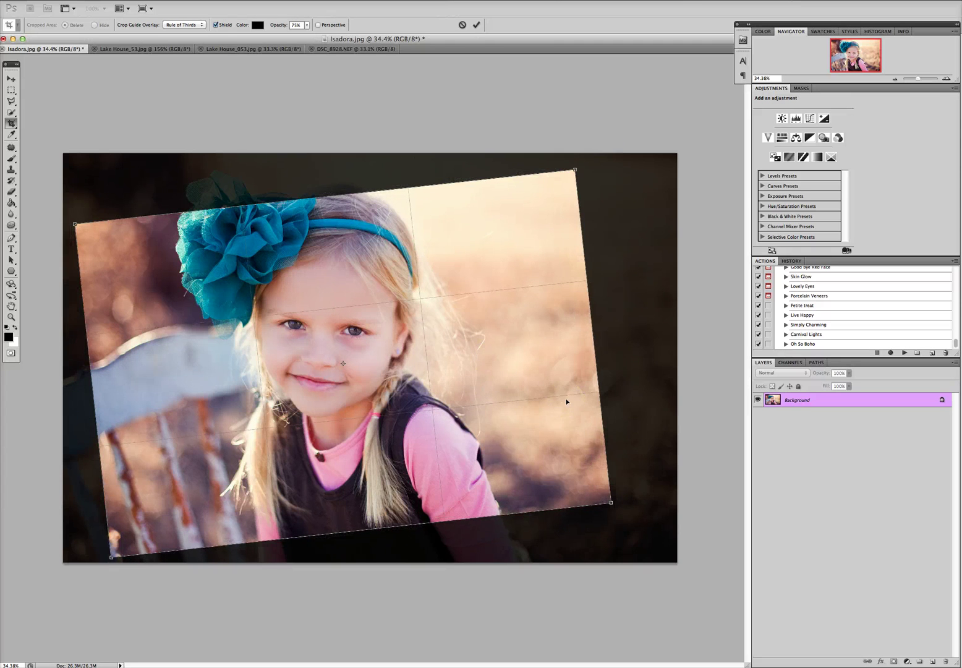
key("Return")
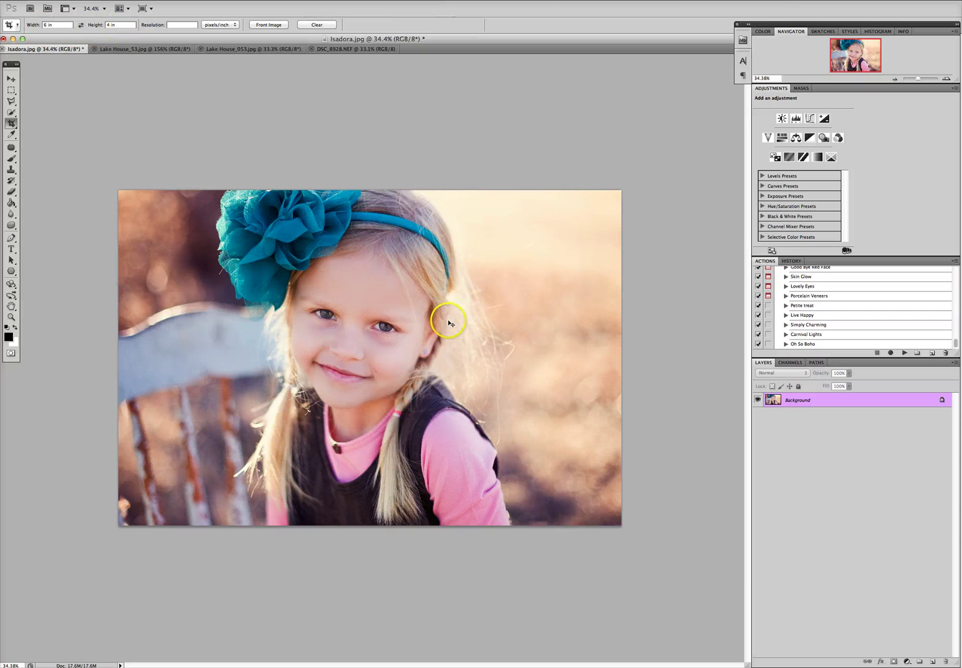
key("ctrl+z")
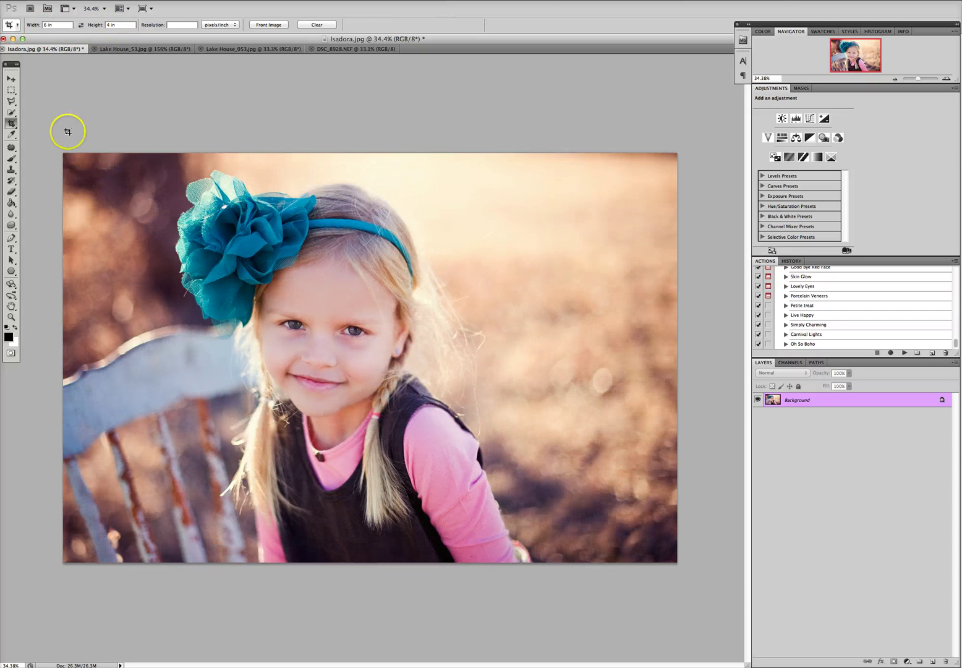
Step: Set the crop size to 8 × 10 in and draw a portrait frame around the girl and her flower
left_click(56, 25)
left_click(122, 24)
type("10")
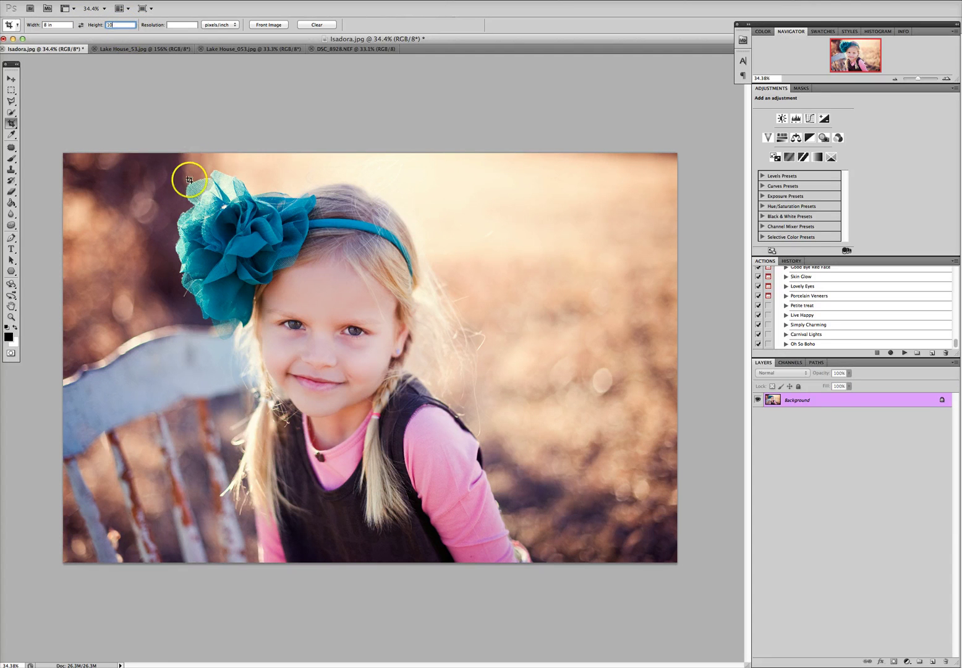
left_click_drag(144, 175, 493, 540)
left_click_drag(307, 400, 325, 401)
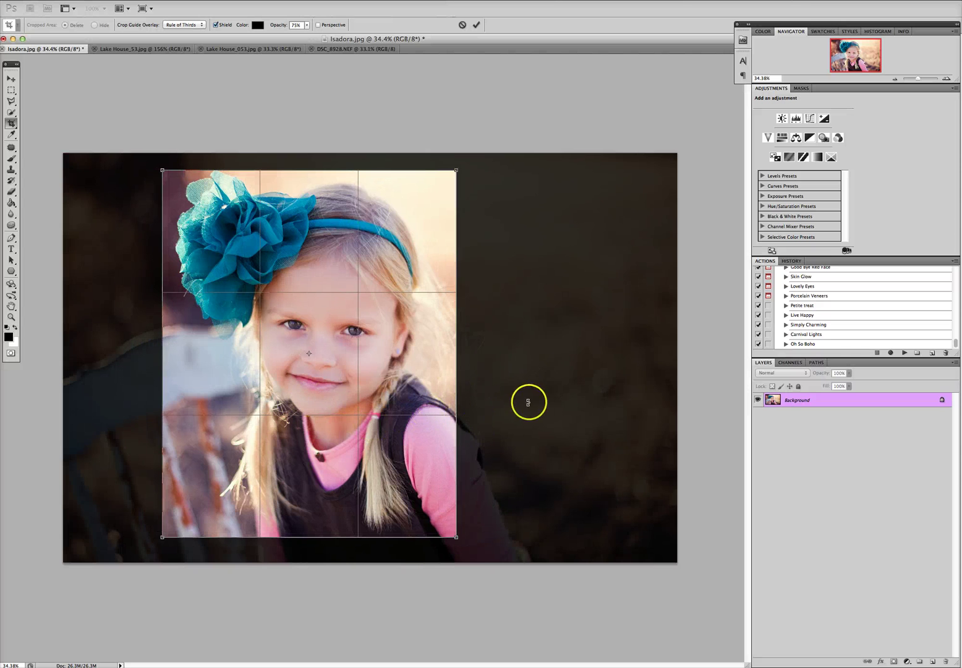
Step: Tilt the portrait frame slightly clockwise, fit it tighter around the girl, apply the crop, and undo it
left_click_drag(531, 402, 532, 421)
left_click_drag(371, 441, 383, 440)
left_click_drag(443, 549, 440, 525)
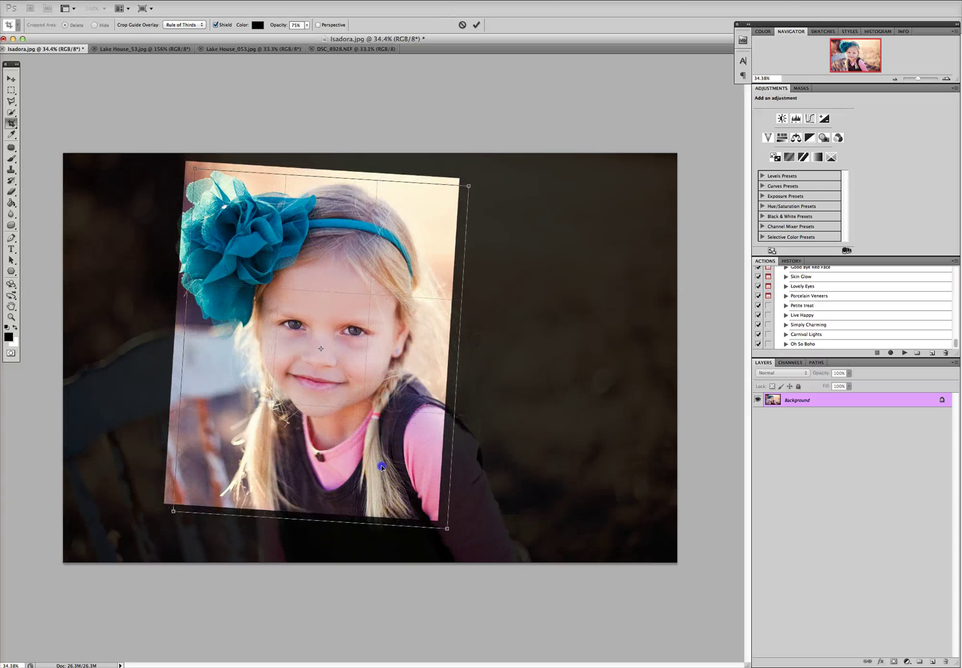
left_click(476, 25)
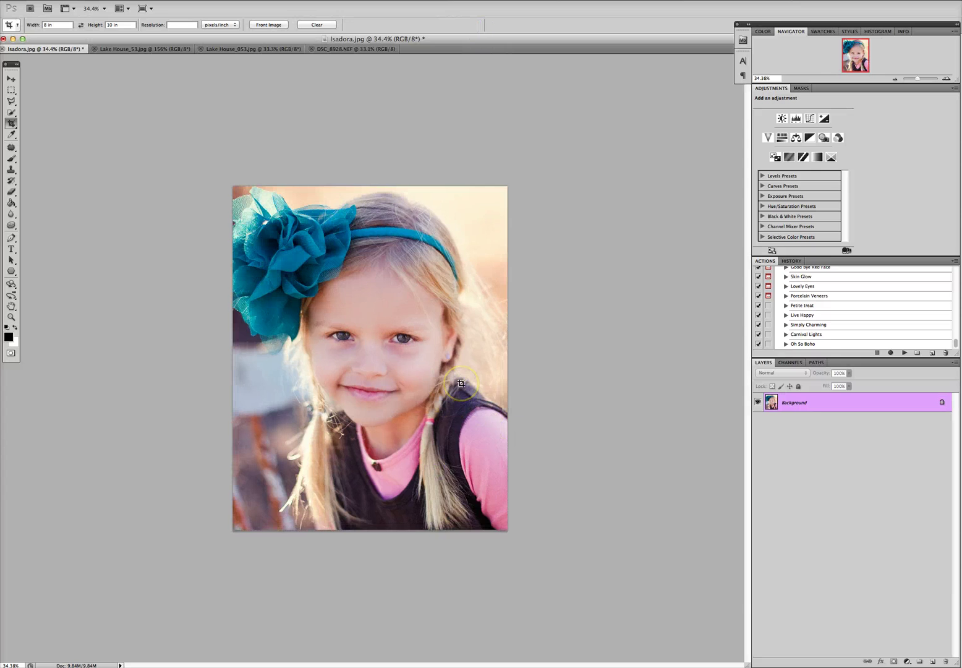
key("super+z")
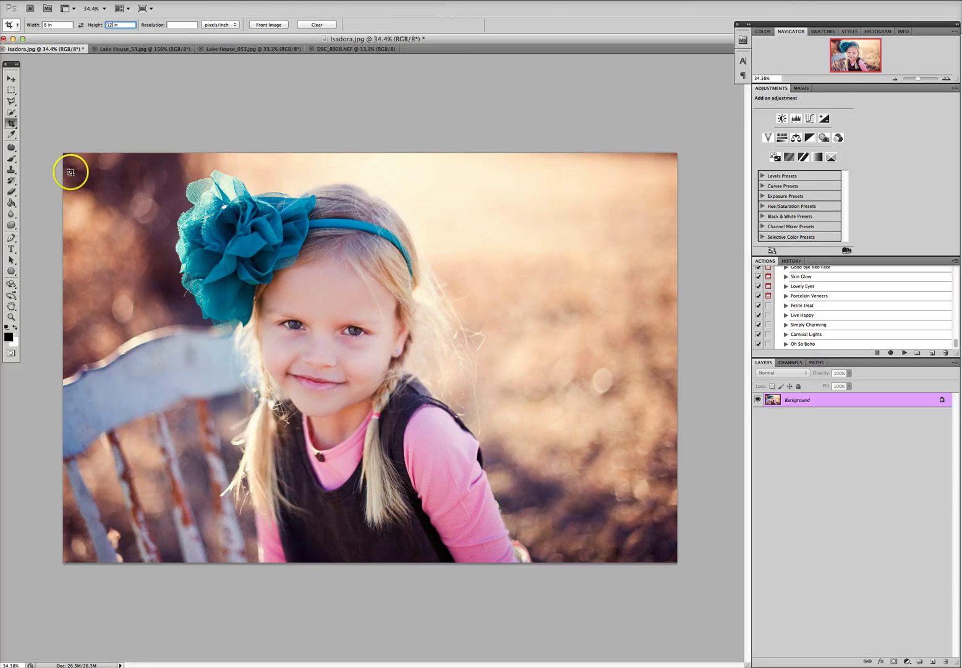
Step: Discard a trial 8 × 12 in portrait frame, and crop across the whole photo with the dimensions swapped to 12 × 8 in
left_click_drag(63, 153, 776, 622)
left_click(466, 25)
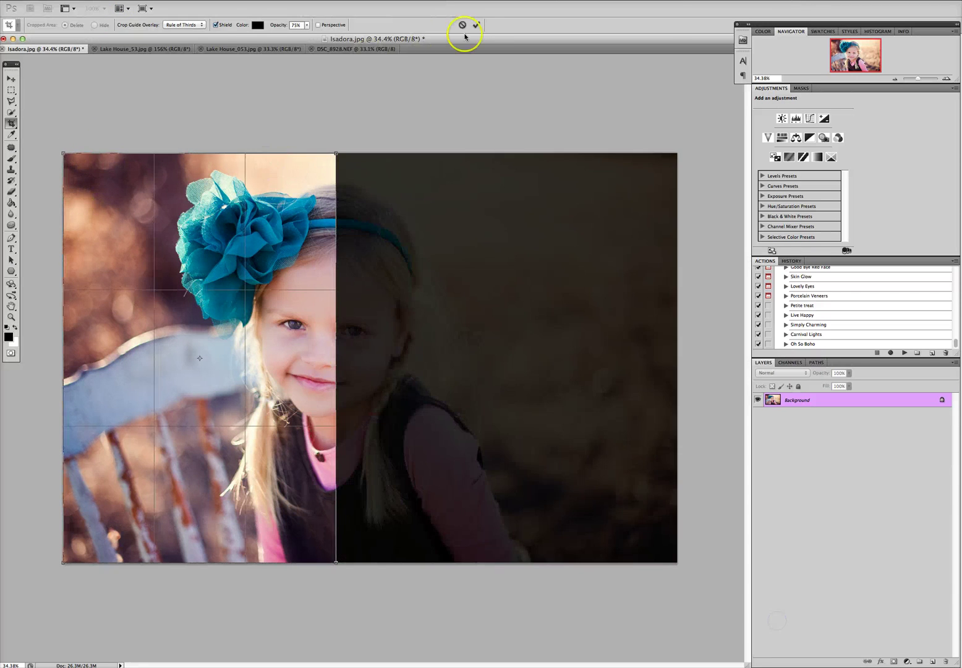
left_click(51, 27)
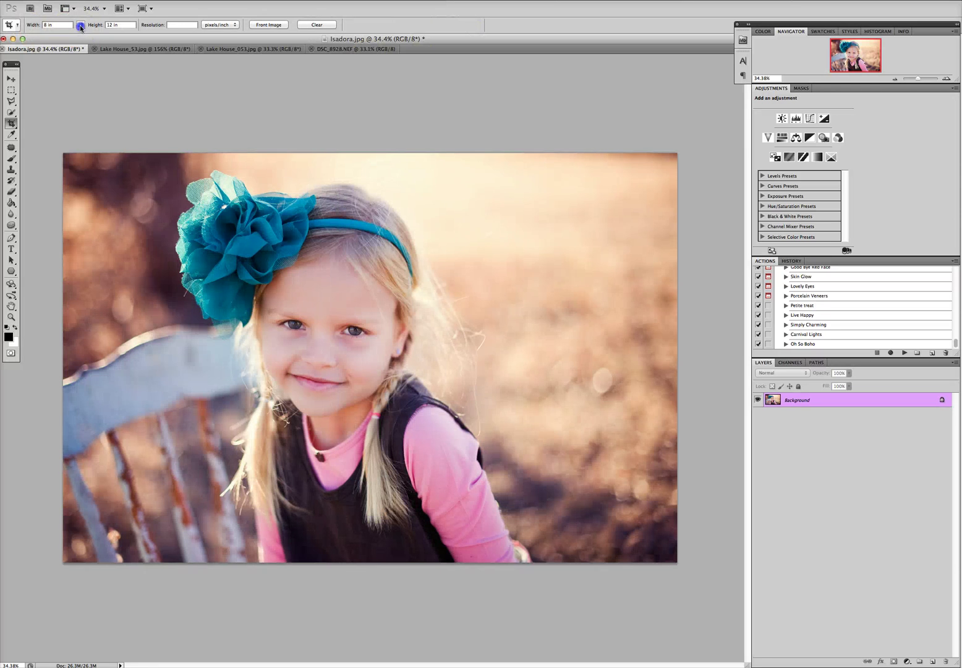
left_click(79, 27)
left_click(66, 155)
key("Return")
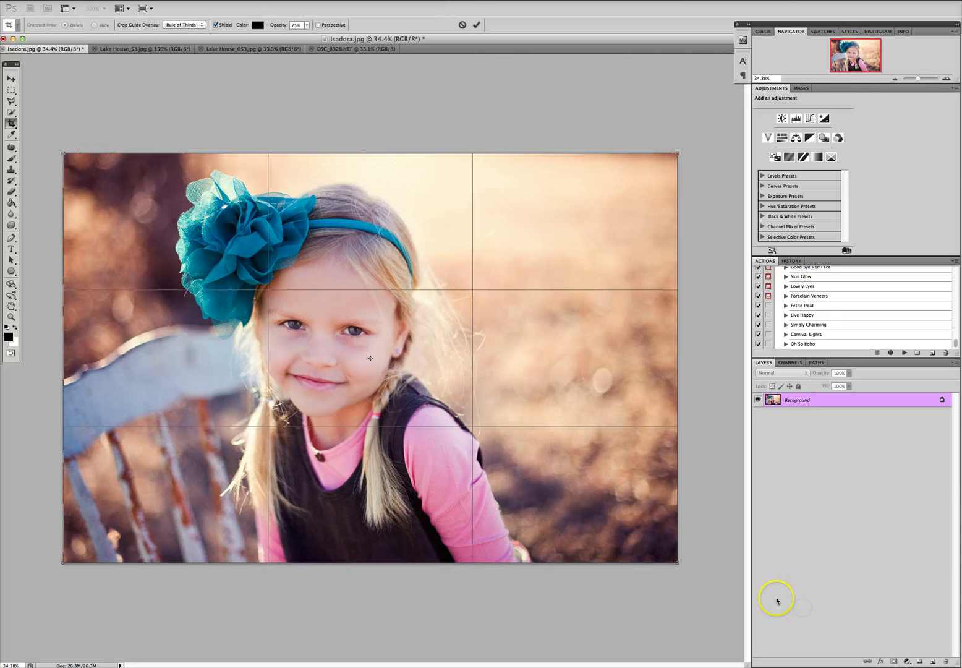
left_click(477, 24)
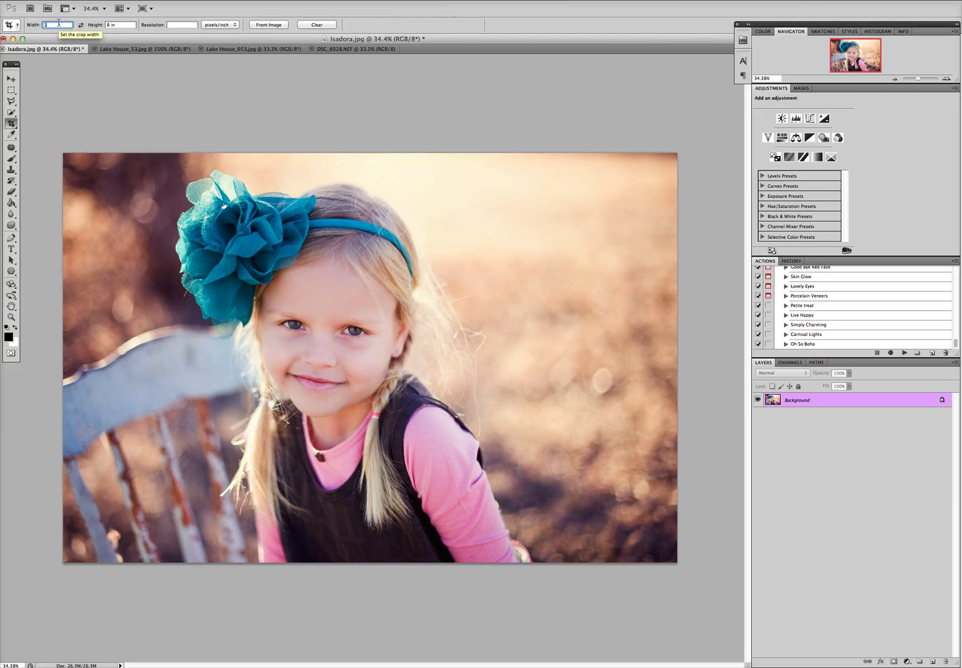
Step: Crop to 14 × 11 in at full height from the photo's left edge, and undo the crop
left_click(123, 25)
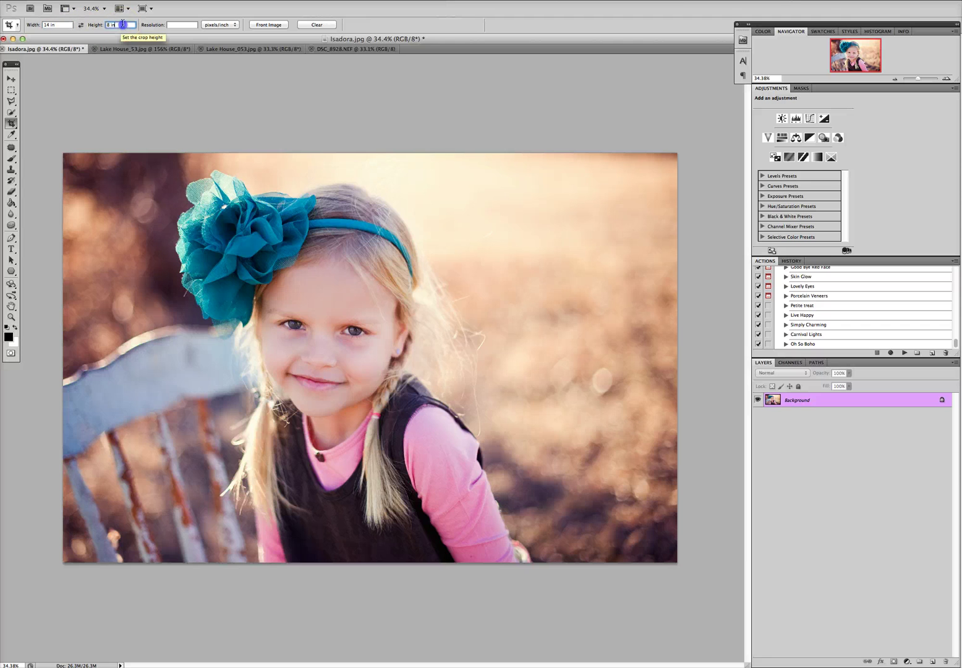
type("11")
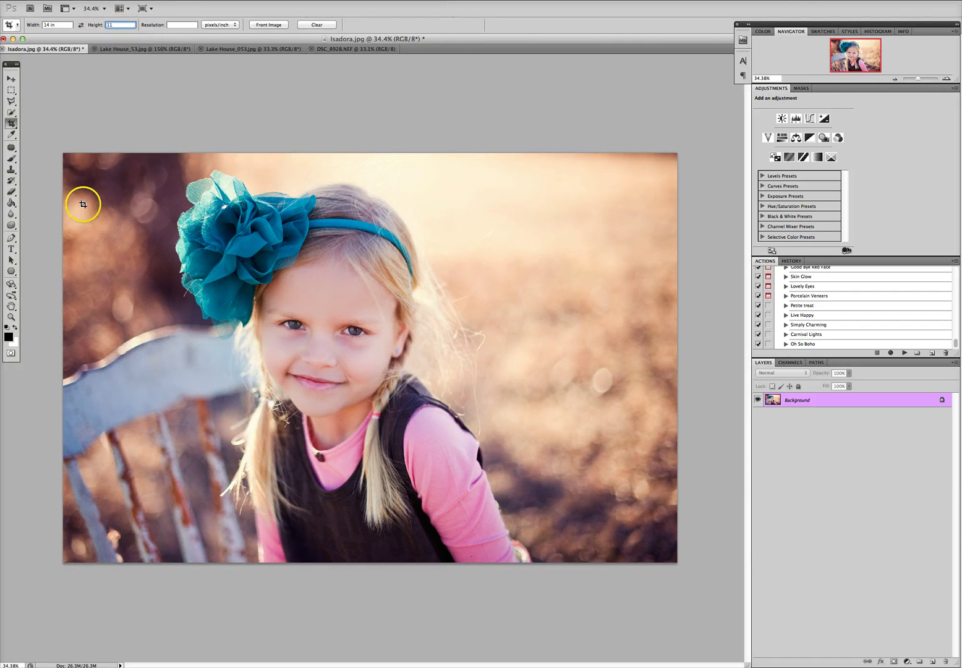
left_click_drag(63, 153, 650, 665)
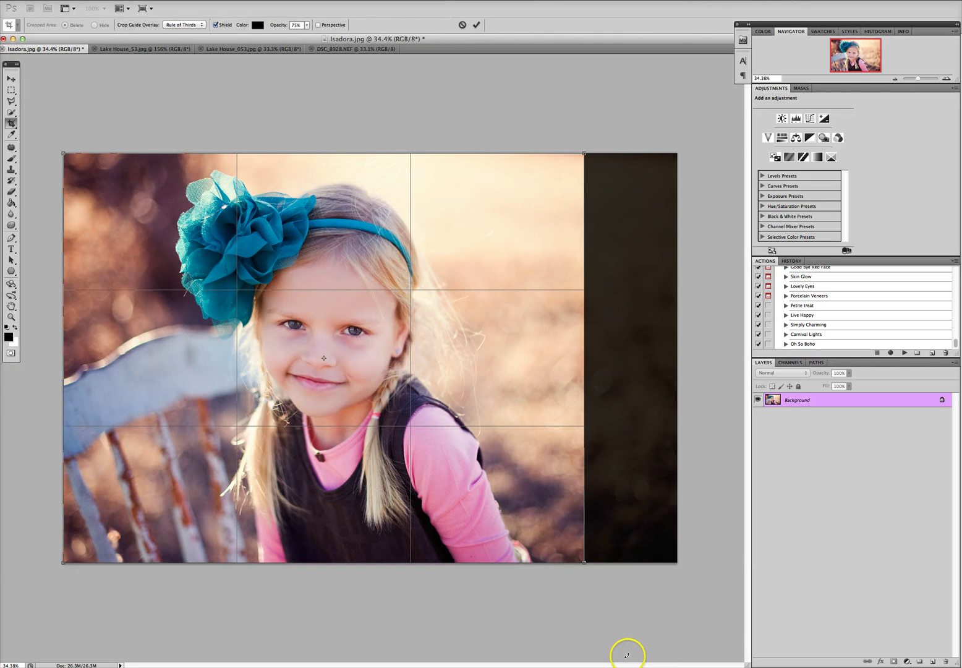
left_click(477, 24)
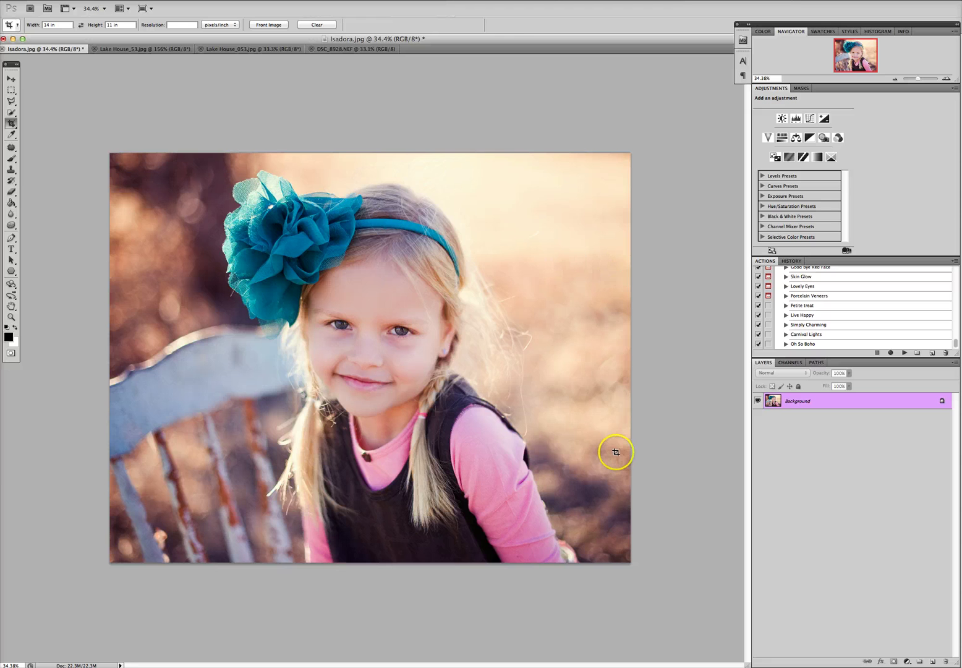
key("ctrl+z")
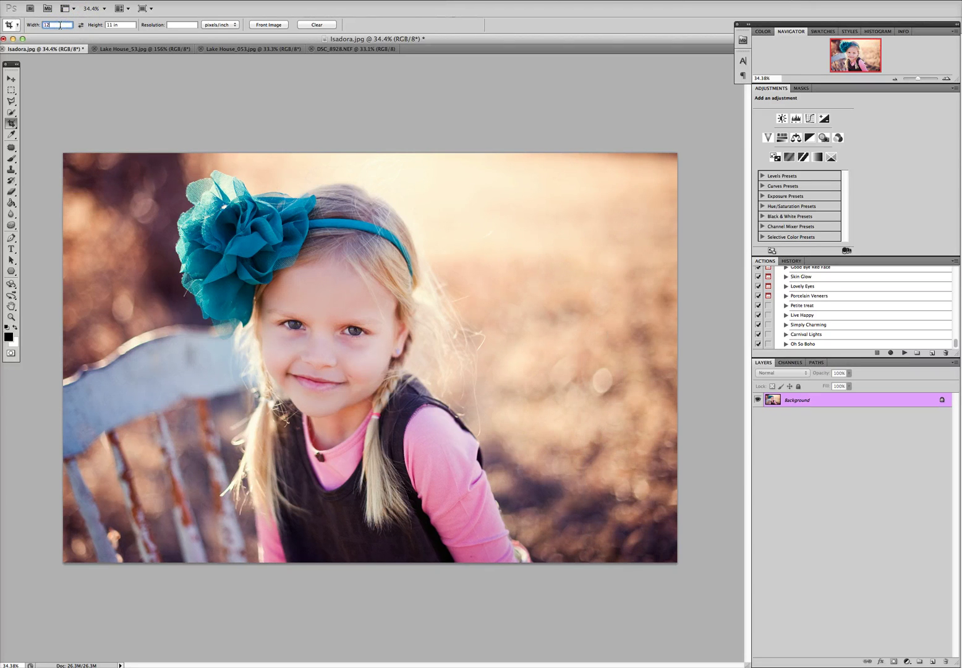
Step: Set the crop size to 18 × 12 in and apply a crop covering the whole photo
type("1")
left_click(126, 25)
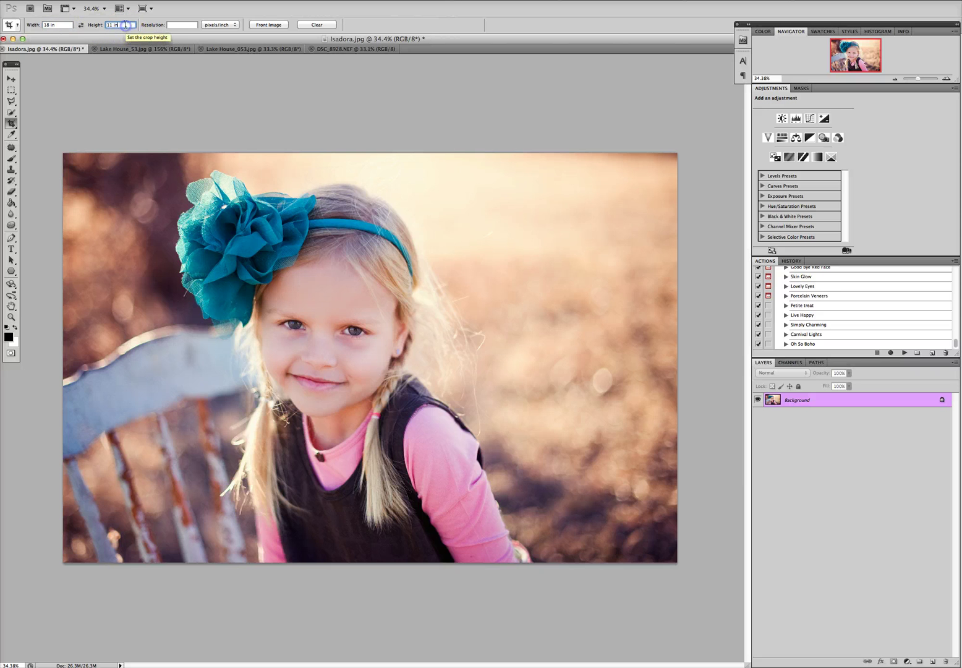
type("12")
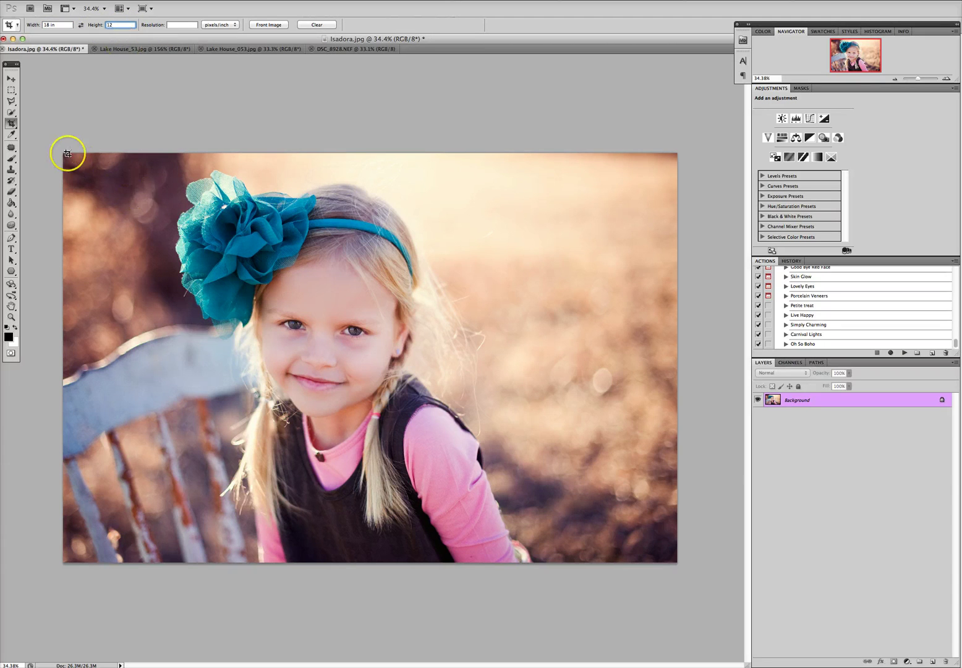
left_click_drag(65, 154, 752, 630)
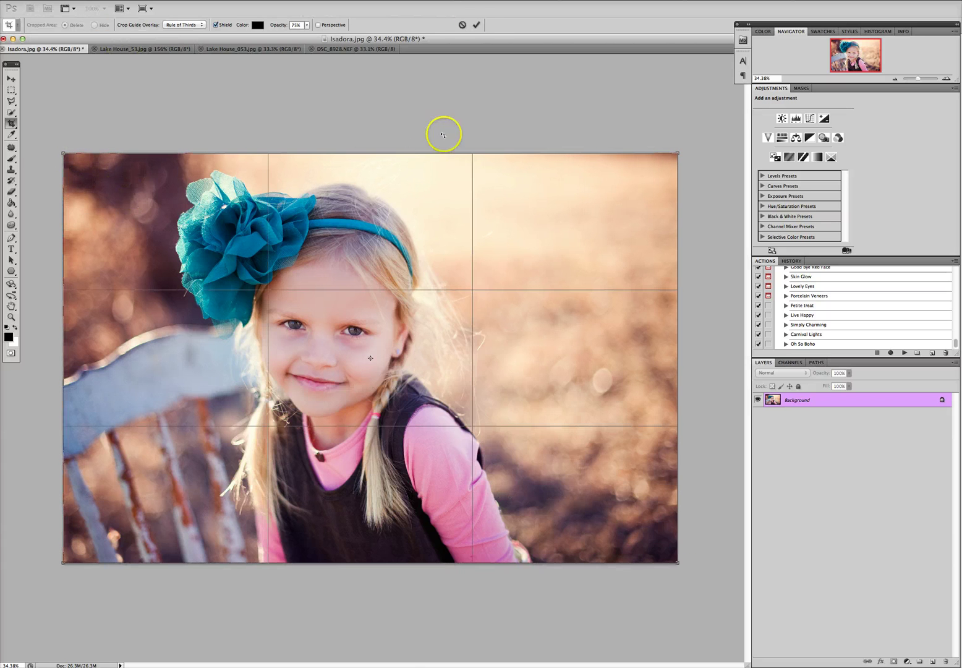
left_click(478, 23)
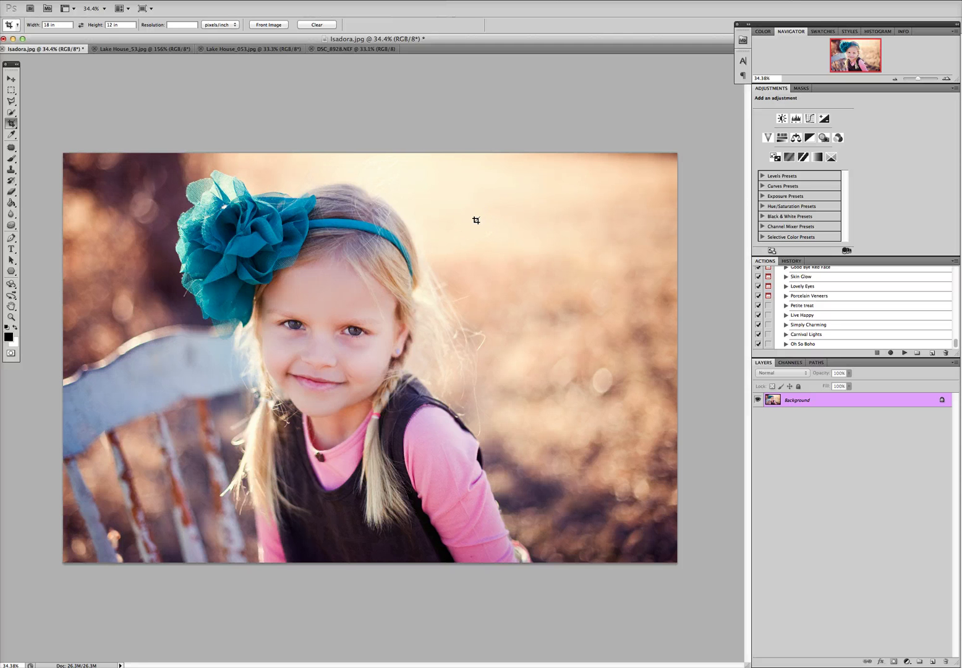
Step: Draw a small 18 × 12 in crop frame over the girl's braid and pink shoulder and apply the crop
left_click(471, 220)
left_click(222, 221)
scroll(422, 265, "down", 3)
scroll(422, 265, "up", 5)
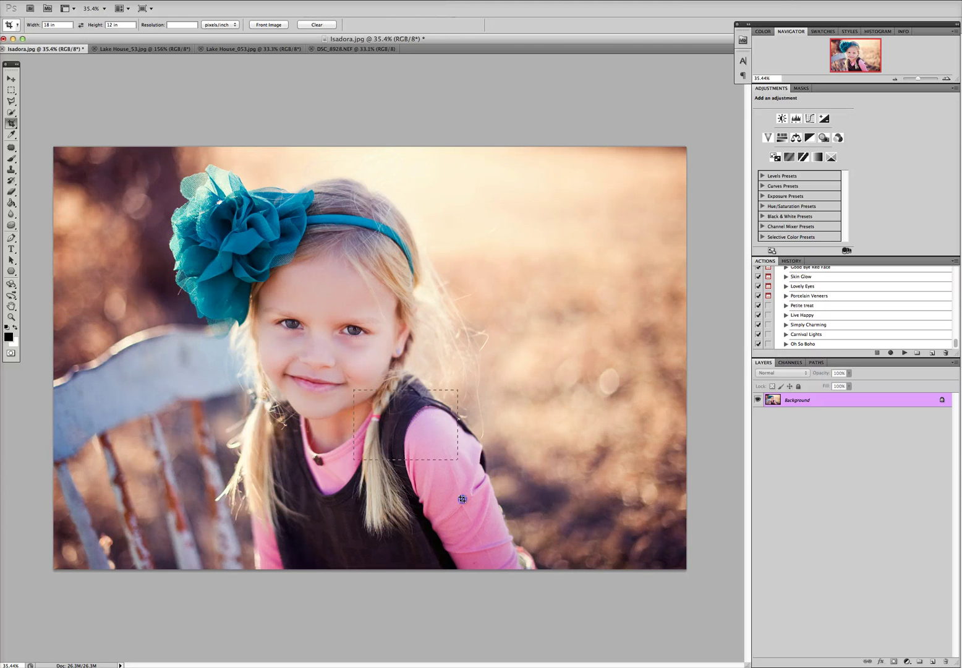
mouse_move(477, 489)
left_mouse_down()
mouse_move(495, 506)
mouse_move(492, 498)
left_mouse_up()
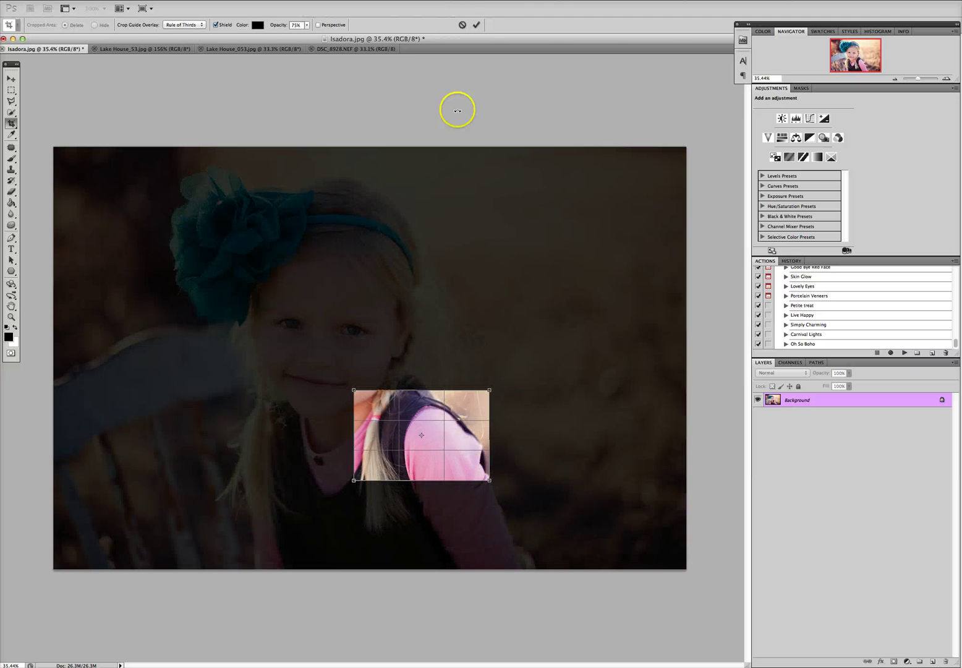
left_click(477, 25)
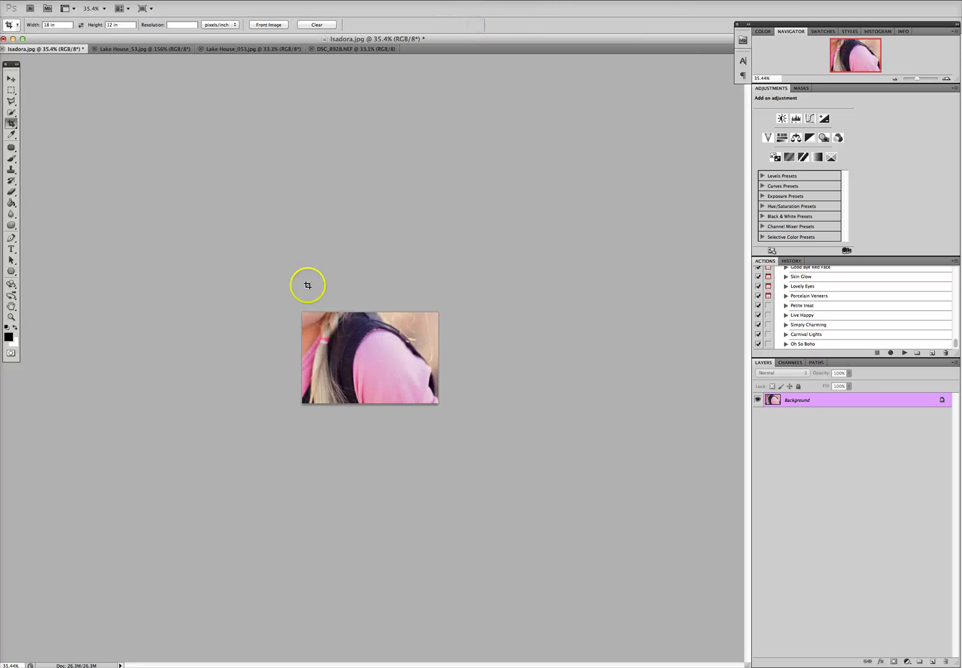
Step: Inspect the shoulder crop up close, undo it, and examine the blue flower's edge at pixel level in the full photo
scroll(405, 310, "up", 5)
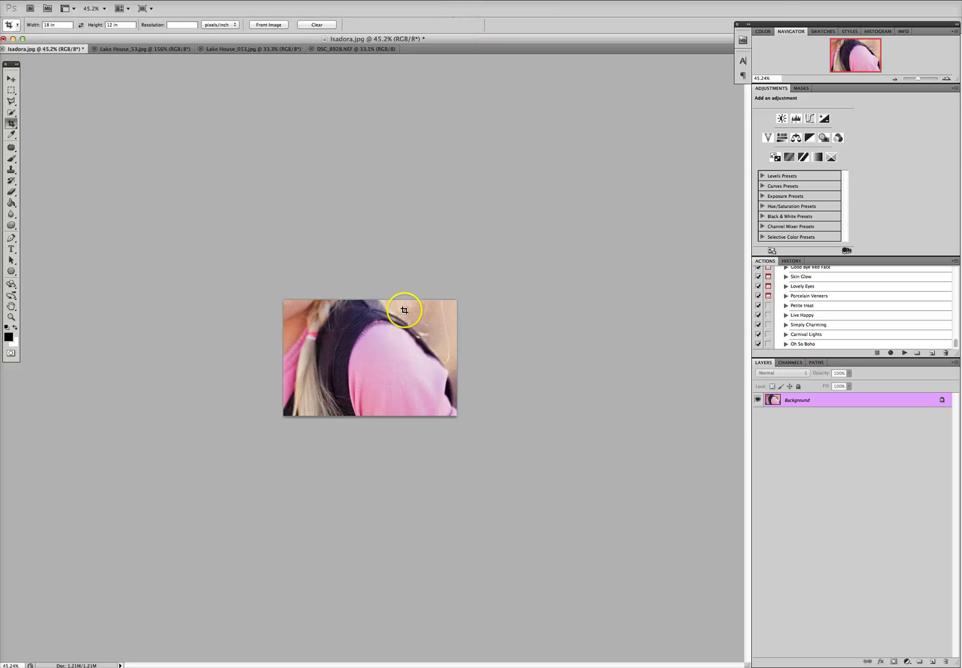
scroll(404, 309, "up", 1)
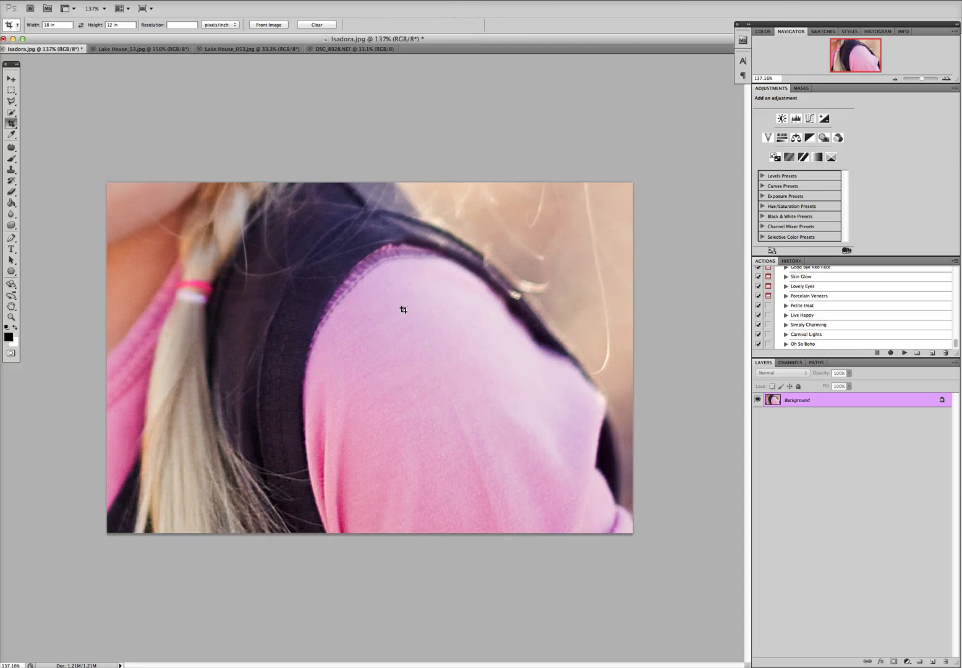
scroll(404, 309, "down", 1)
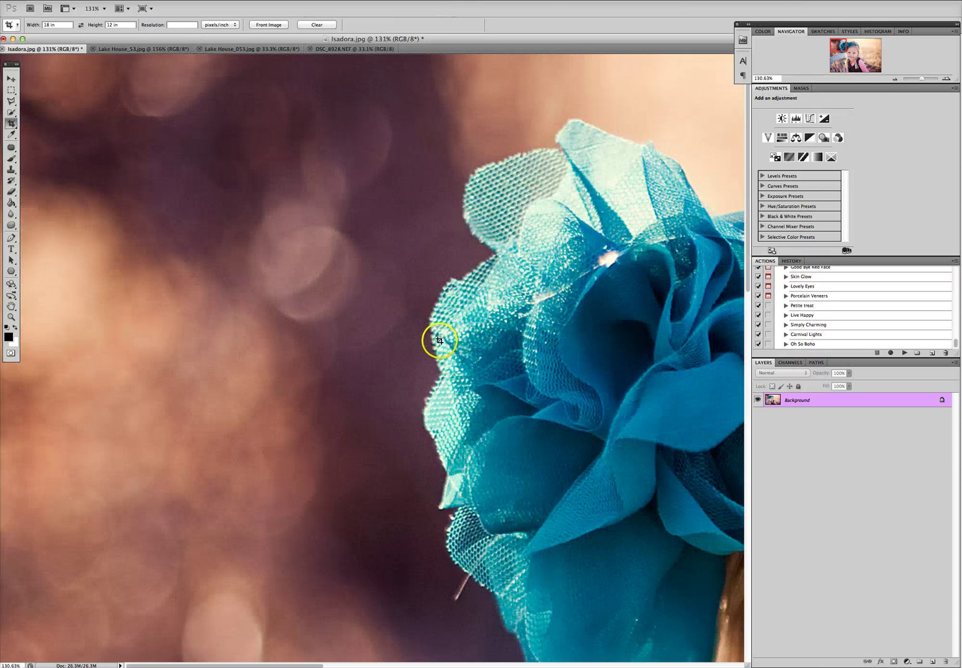
scroll(436, 337, "up", 4)
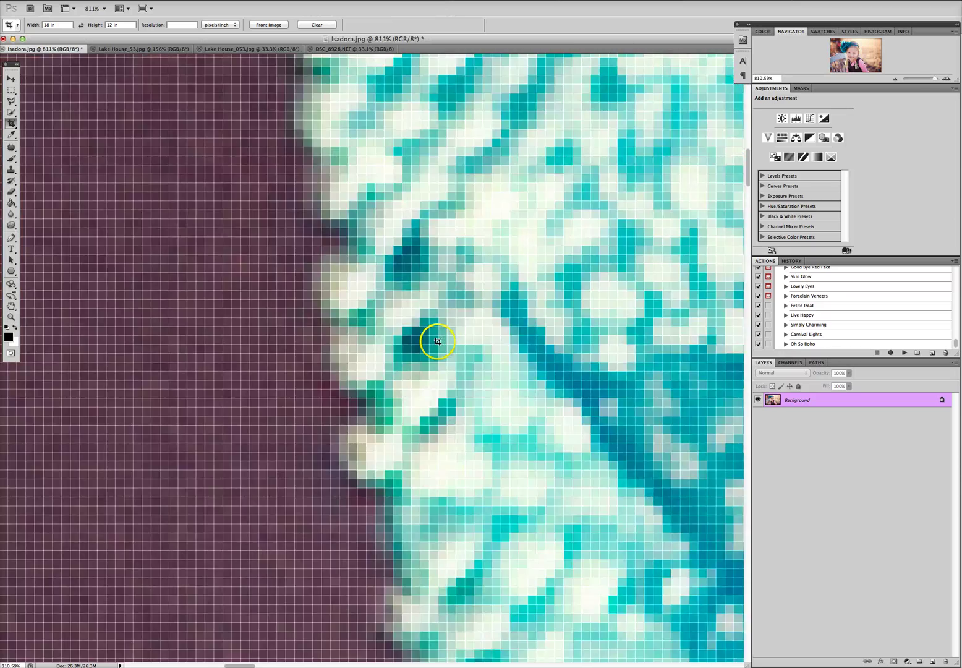
scroll(437, 342, "down", 5)
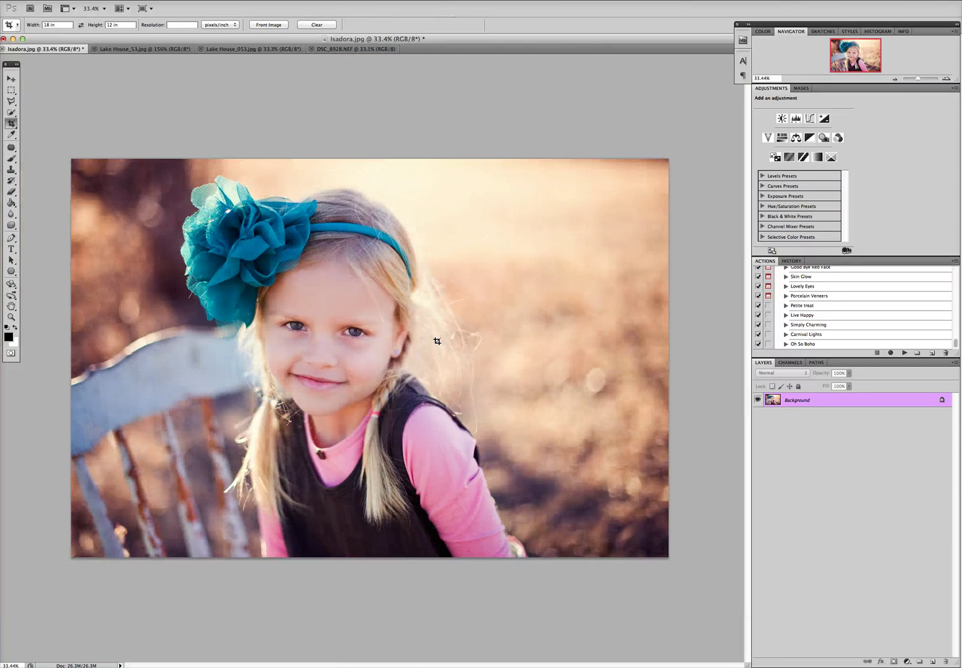
Step: Switch to Lake House_053.jpg, clear the crop width and height, and draw an unconstrained crop frame over most of the photo
scroll(436, 340, "up", 1, "alt")
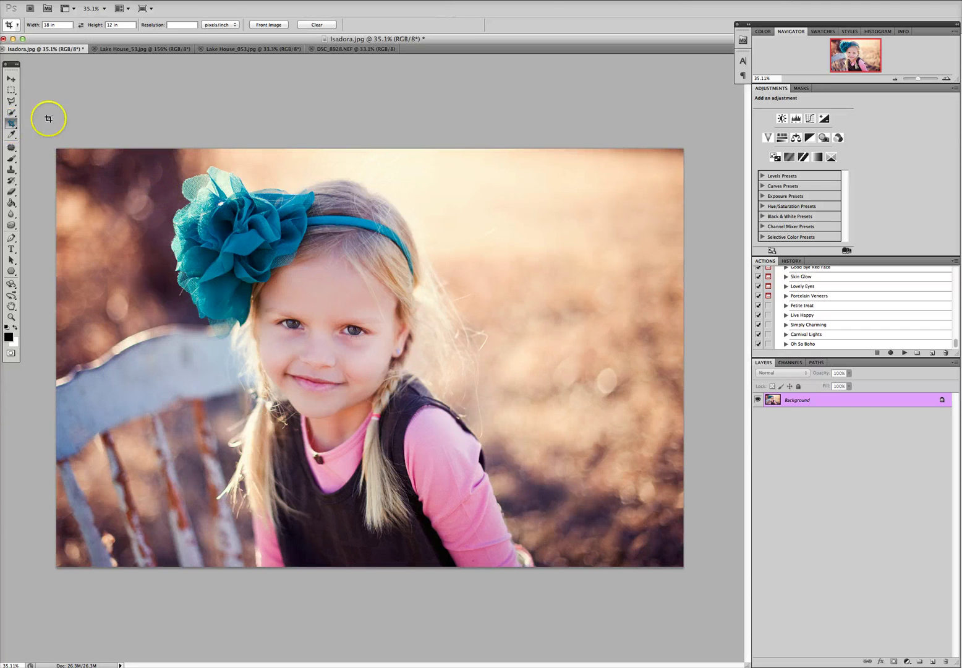
left_click(244, 48)
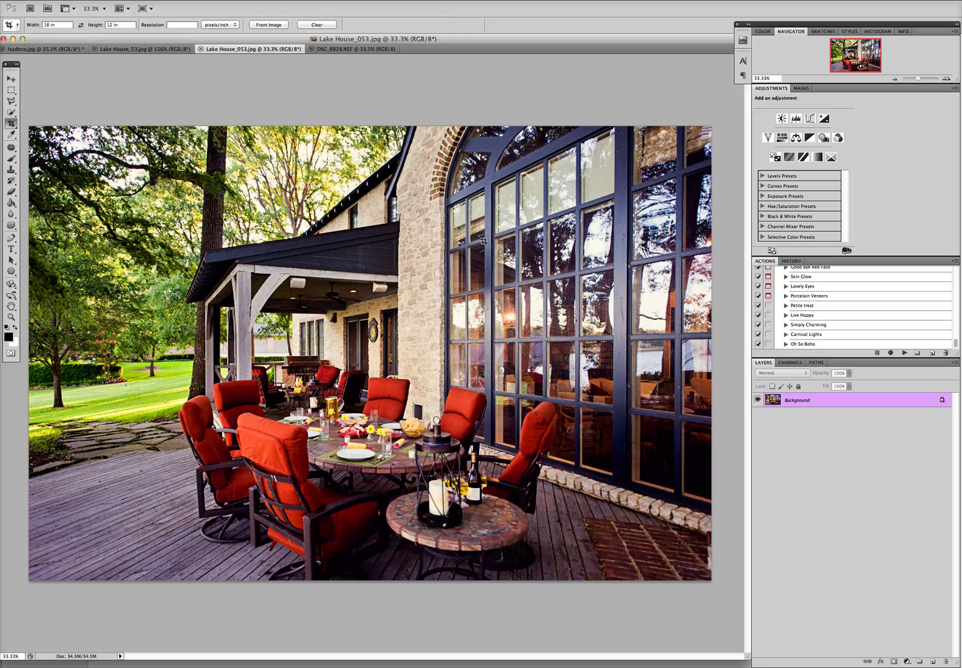
left_click(344, 268)
left_click(126, 24)
left_click(54, 25)
left_click_drag(45, 153, 352, 437)
left_click_drag(203, 445, 175, 439)
left_click_drag(639, 458, 692, 564)
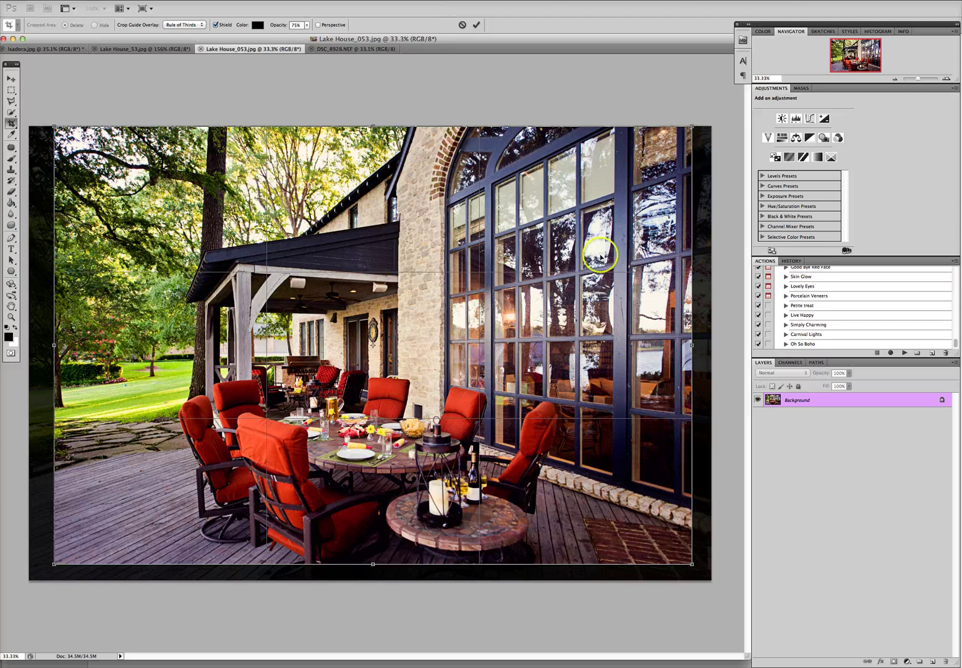
Step: Tighten the crop frame, enable Perspective, pull its two corners on the window side outward, and apply the crop
left_click_drag(692, 127, 634, 185)
left_click_drag(687, 151, 681, 154)
left_click(307, 25)
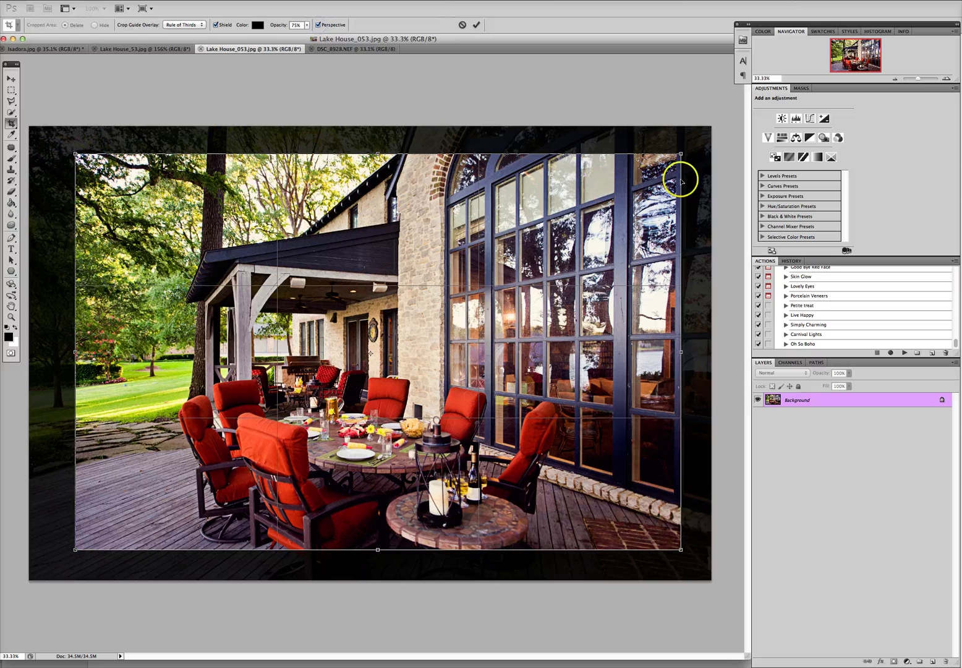
left_click_drag(685, 154, 699, 132)
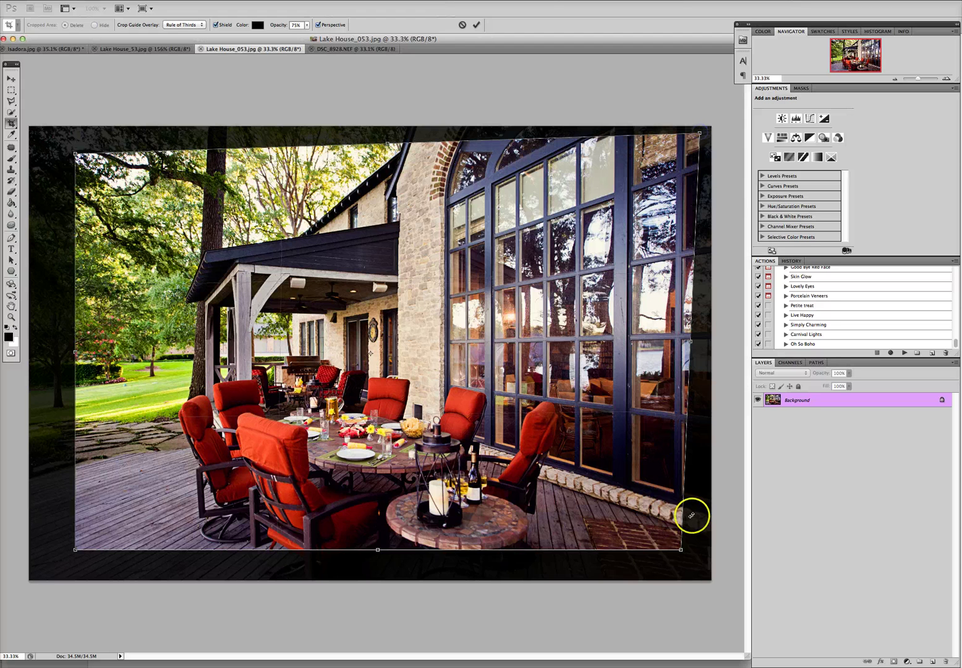
left_click_drag(679, 550, 685, 563)
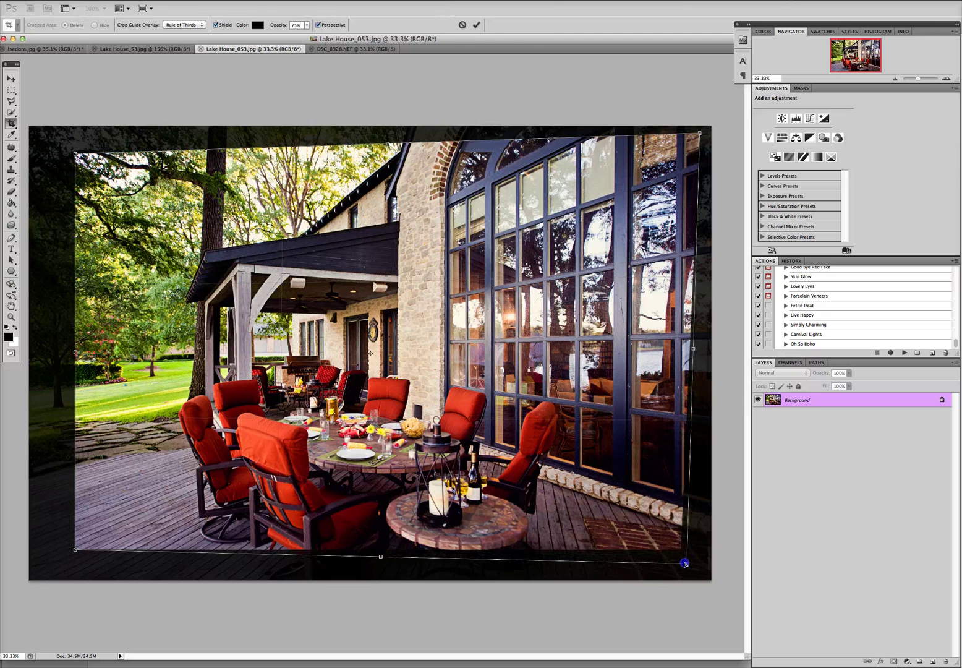
left_click(476, 25)
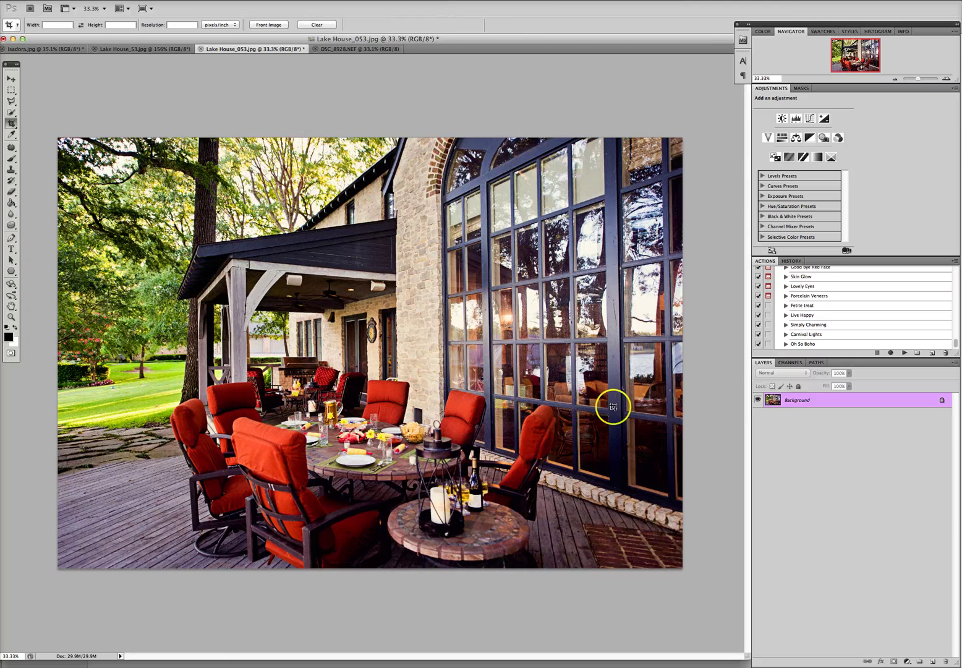
Step: Compare the patio photo with and without the perspective crop, and revert it to its opening history state
key("super+z")
key("super+z")
key("super+z")
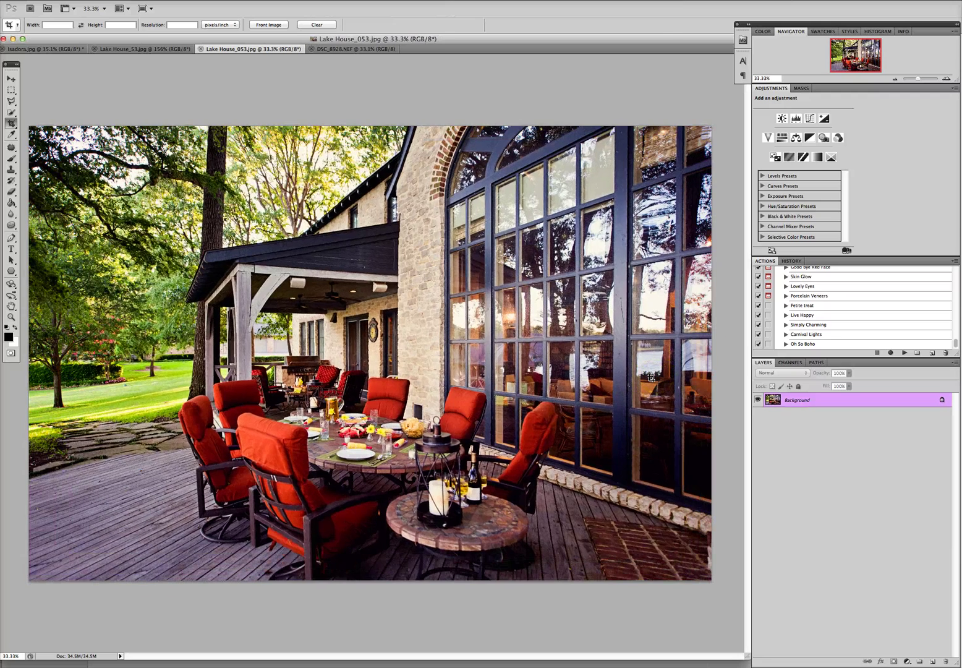
key("super+z")
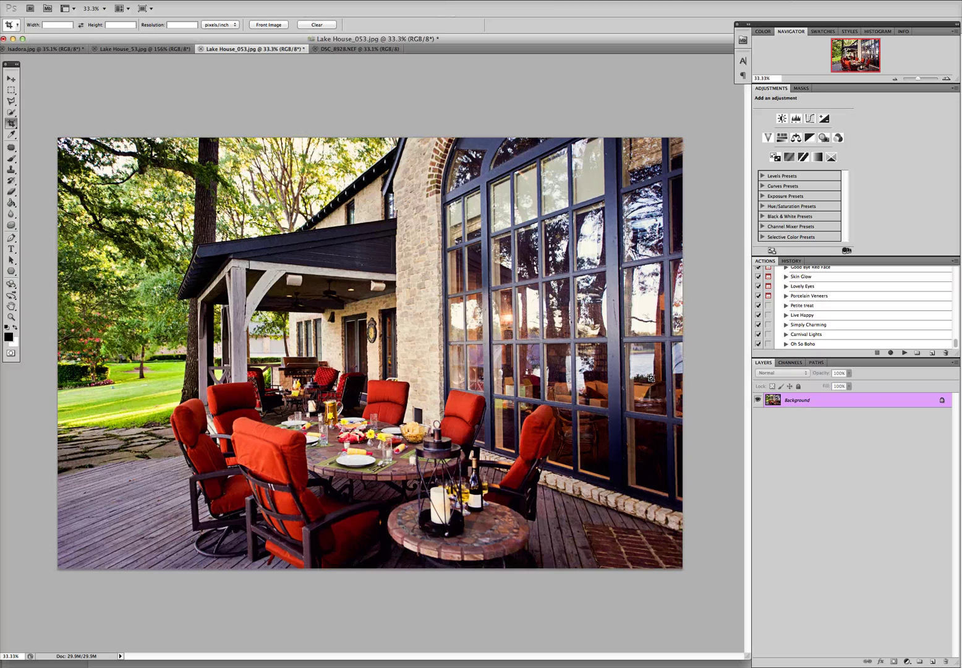
key("super+z")
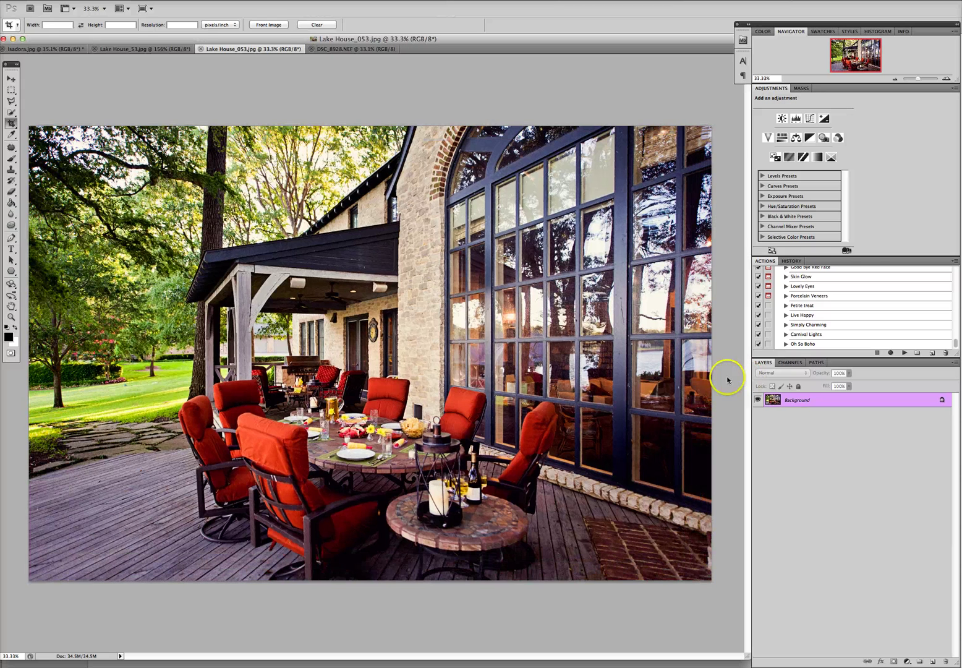
left_click(793, 261)
left_click(803, 272)
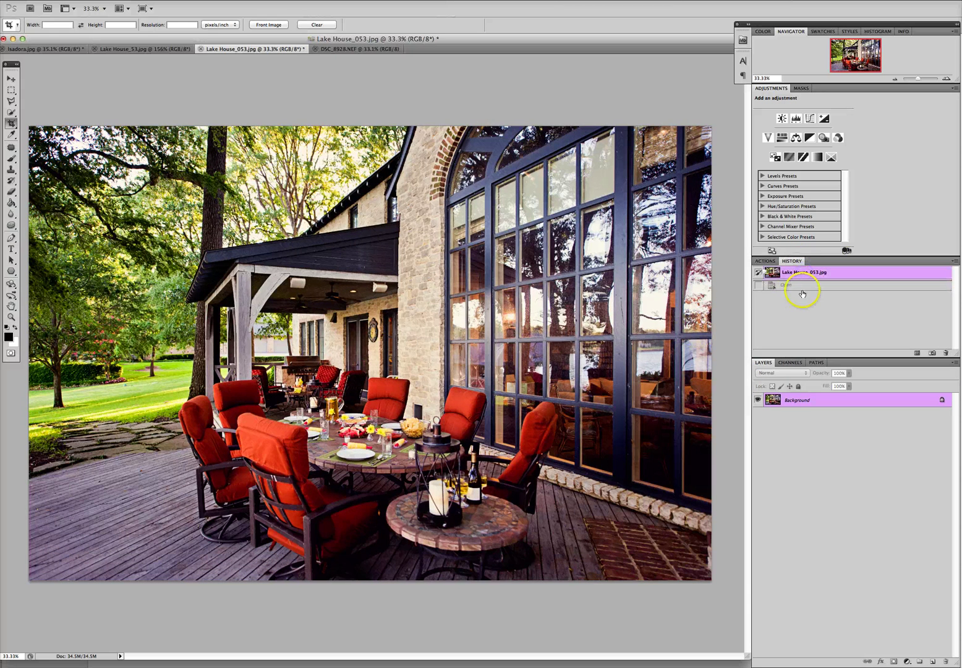
left_click(765, 261)
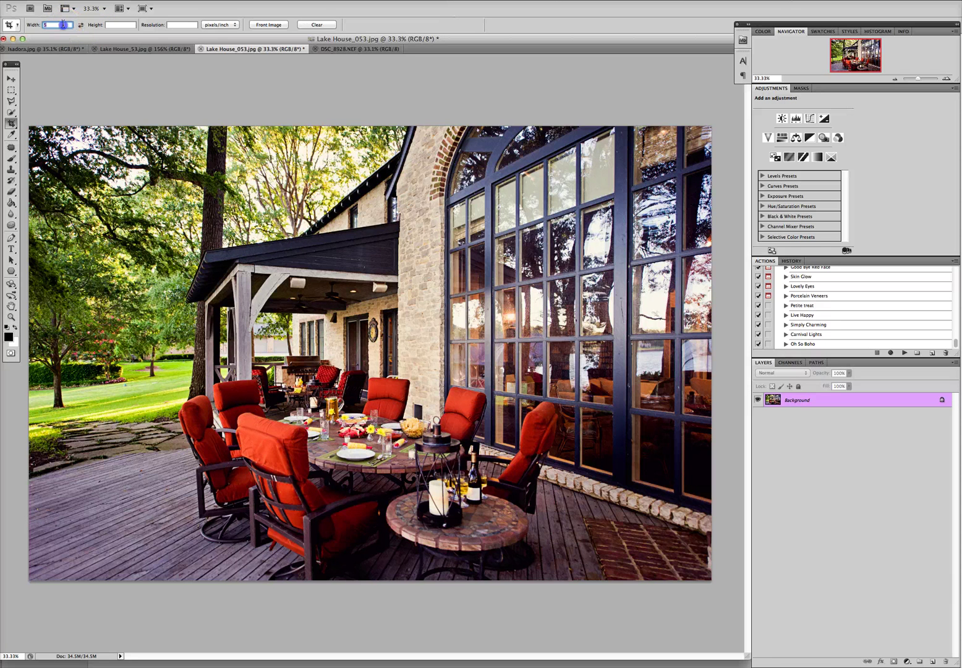
Step: Set the crop size to 7 × 5 in and place a crop frame over most of the patio photo
left_click(113, 23)
left_click_drag(493, 479, 650, 604)
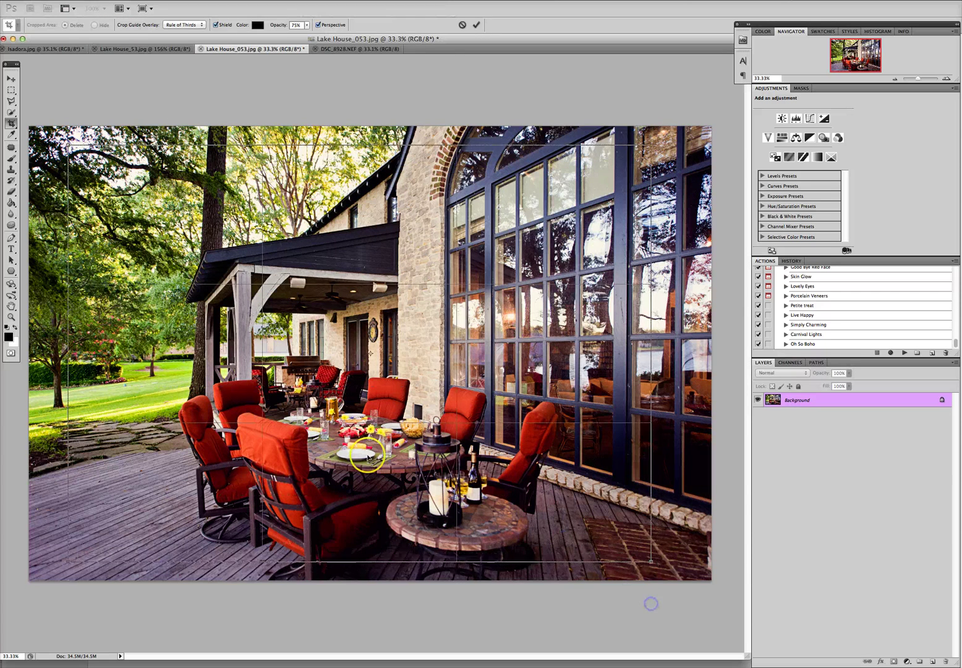
left_click_drag(367, 455, 383, 452)
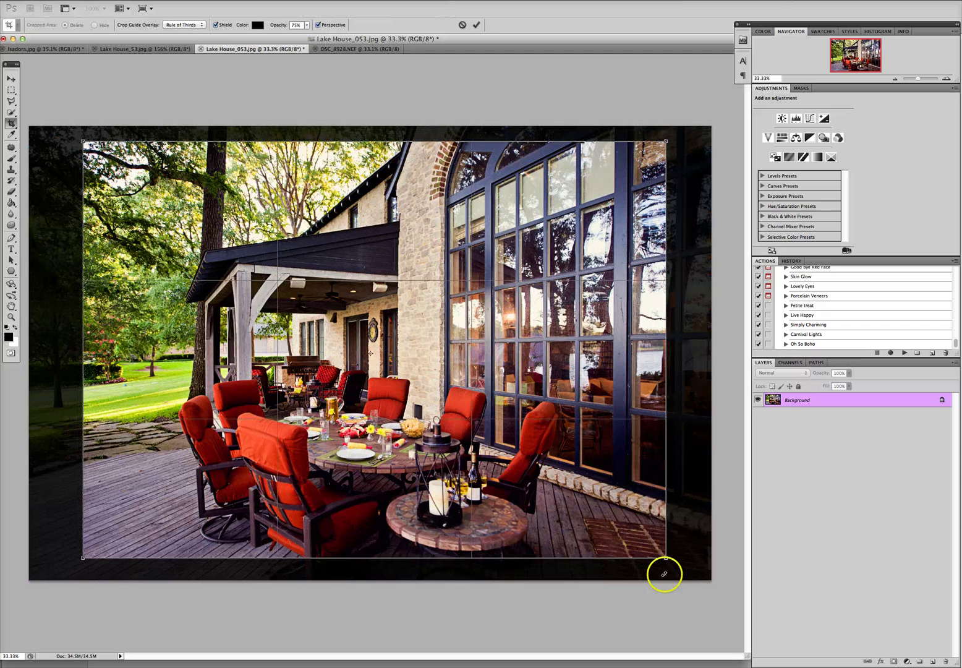
Step: Pull three corners of the 7 × 5 in frame inward in perspective, apply the crop, and undo it
left_click_drag(665, 558, 598, 540)
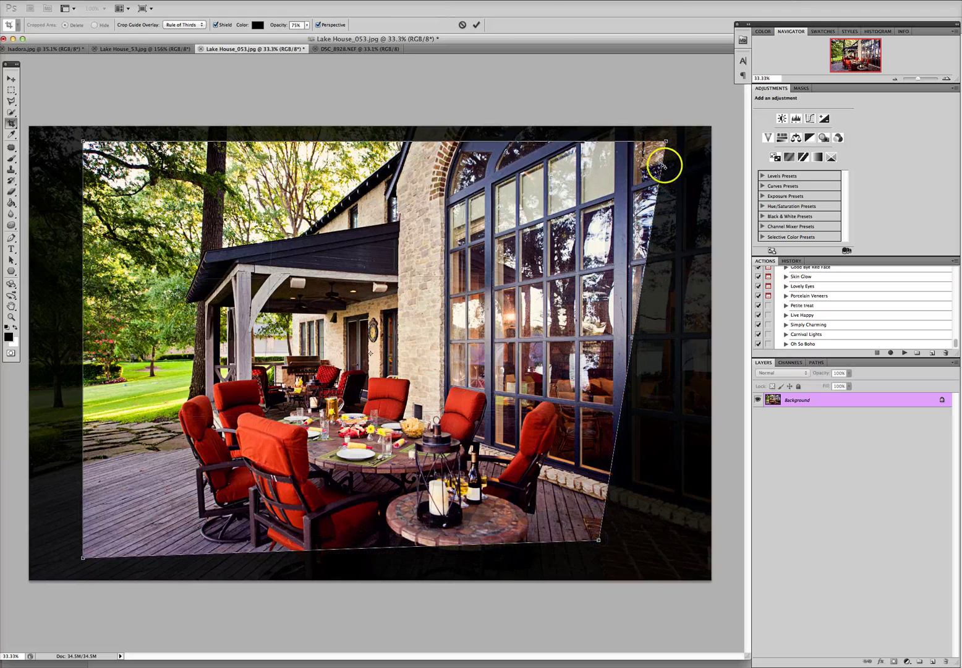
left_click_drag(664, 142, 644, 155)
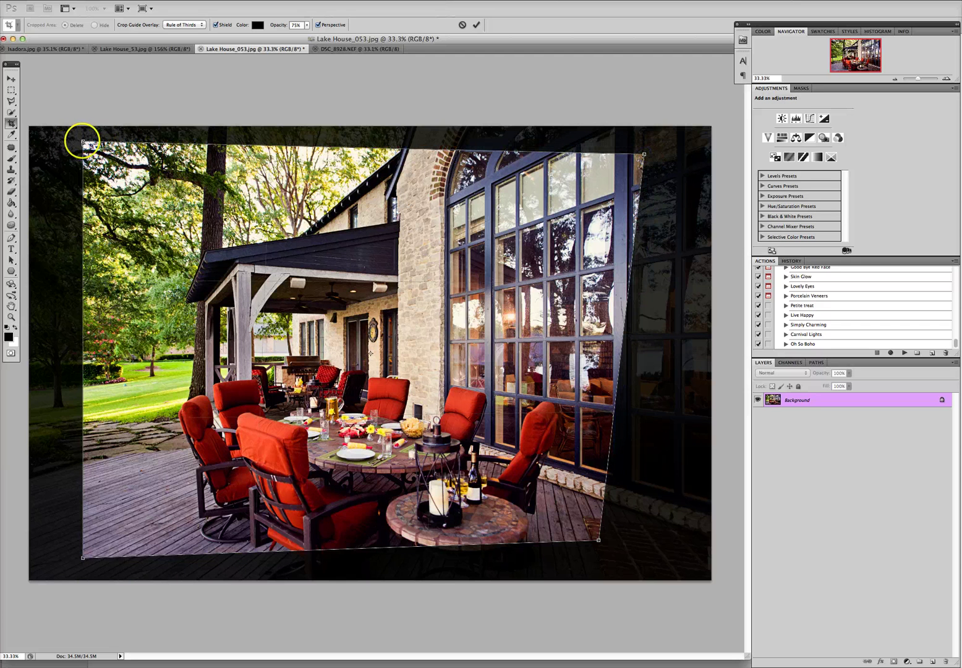
left_click_drag(84, 142, 126, 154)
left_click(473, 26)
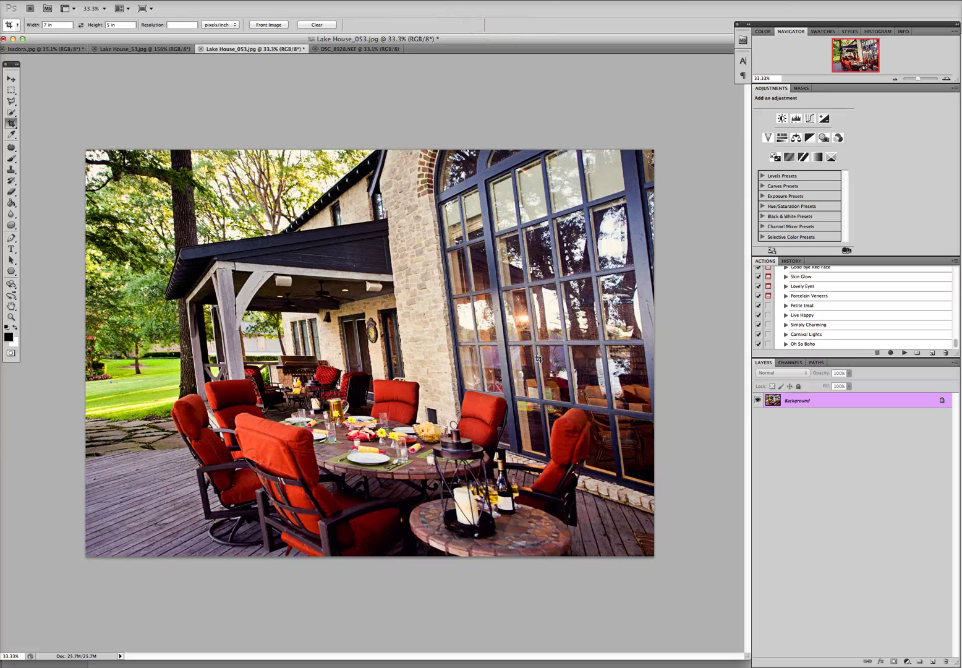
key("super+z")
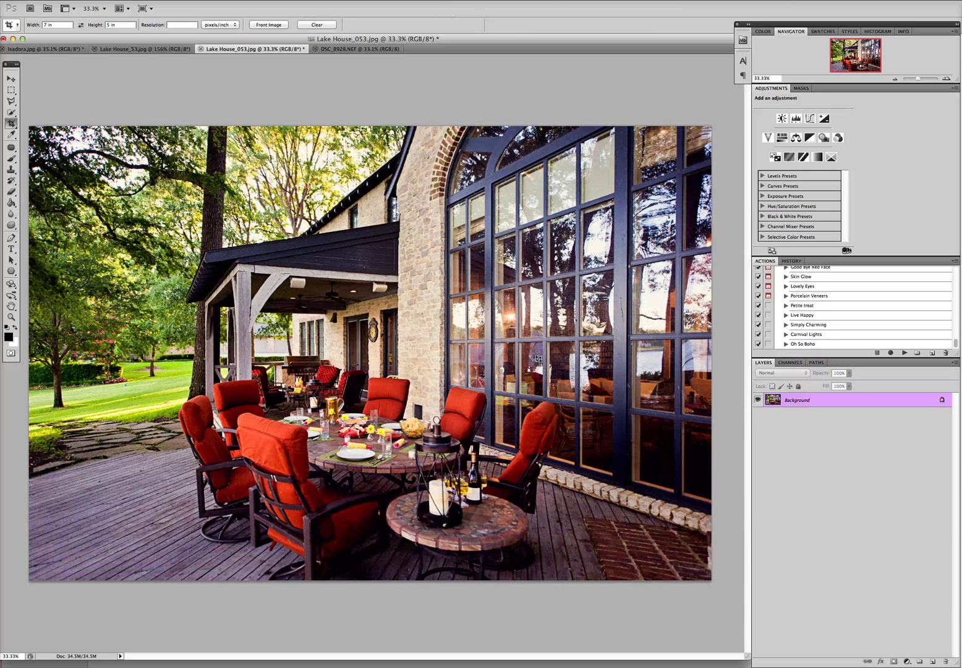
Step: Draw a 7 × 5 in crop frame without perspective, shrink it toward the tree side, apply the crop, and undo it
key("x")
left_click(18, 122)
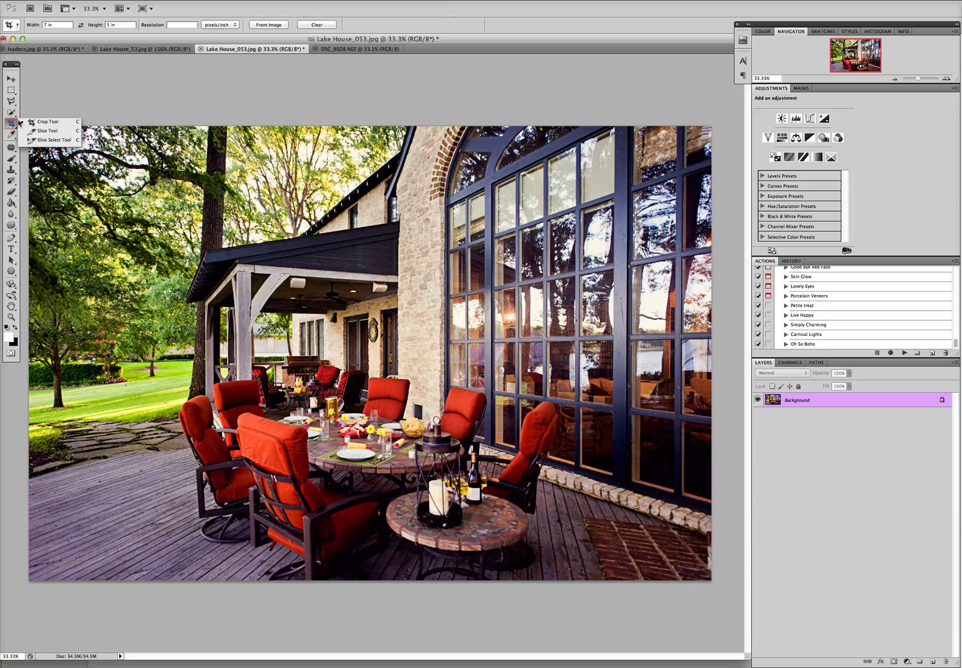
left_click(47, 122)
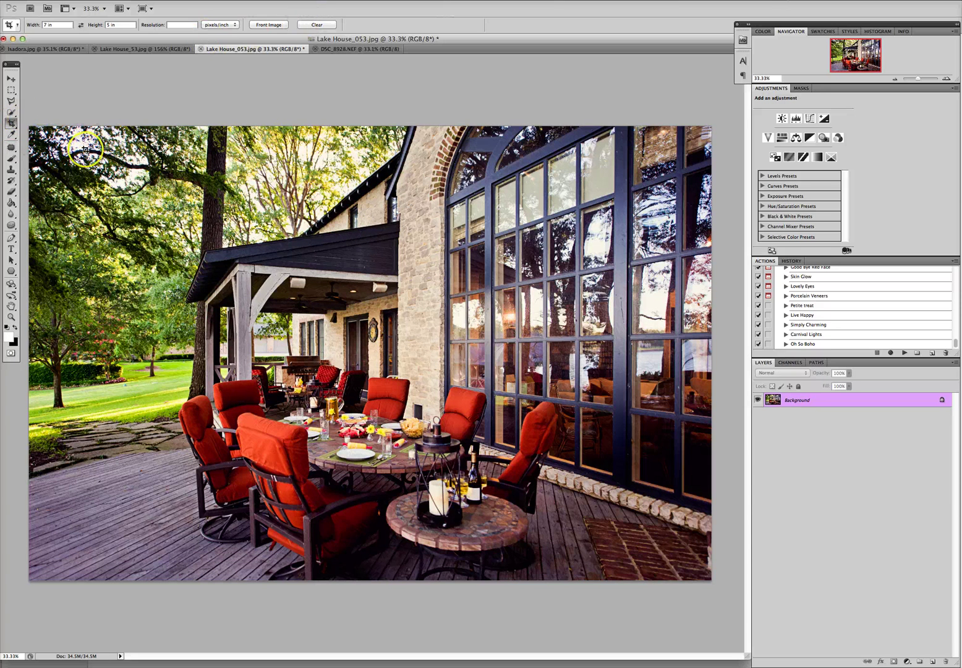
left_click_drag(86, 150, 657, 558)
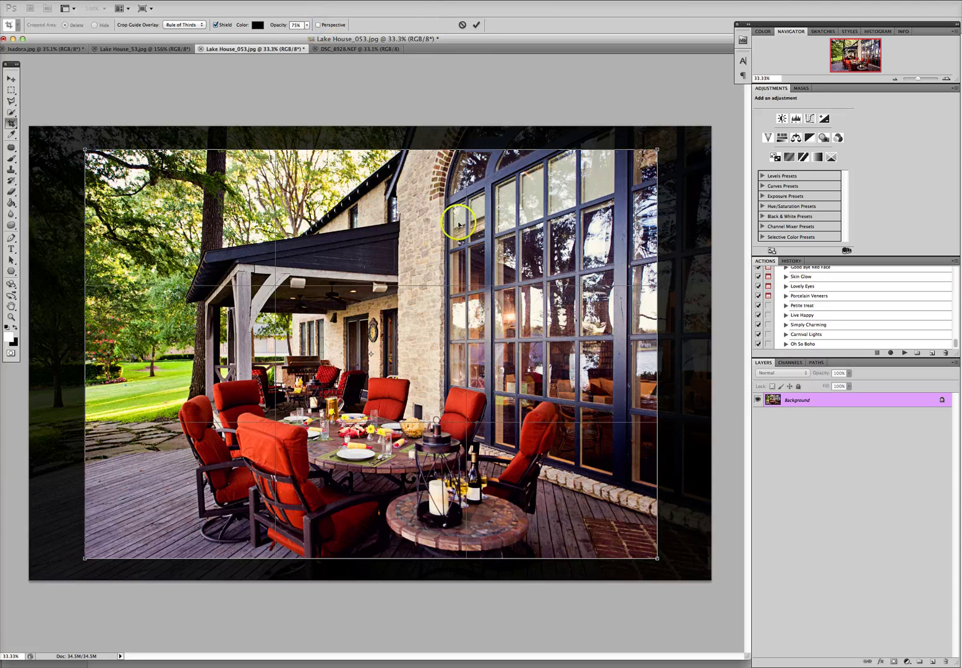
left_click_drag(655, 559, 611, 525)
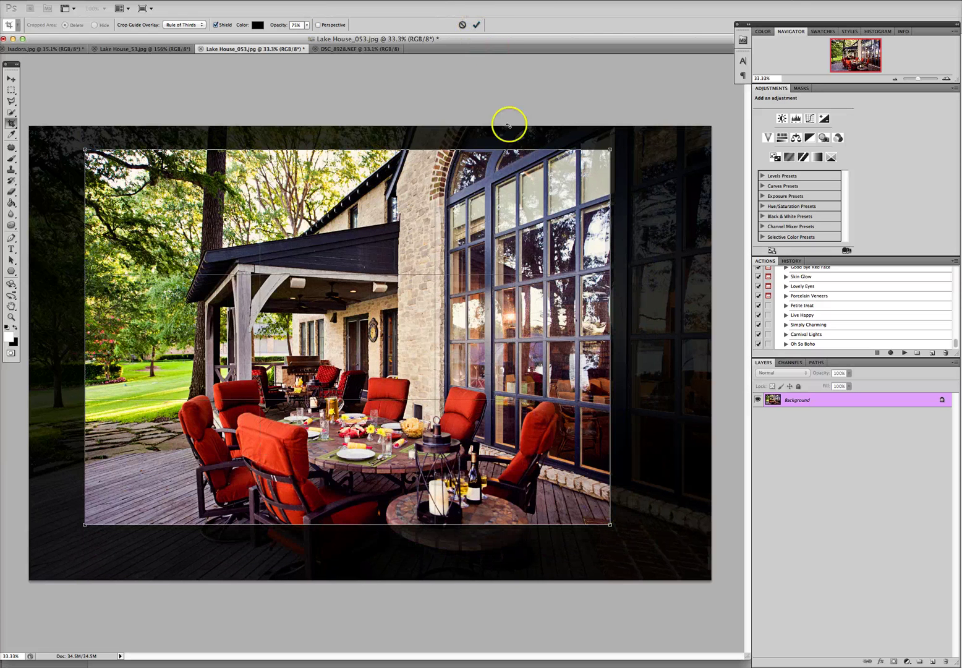
left_click(476, 26)
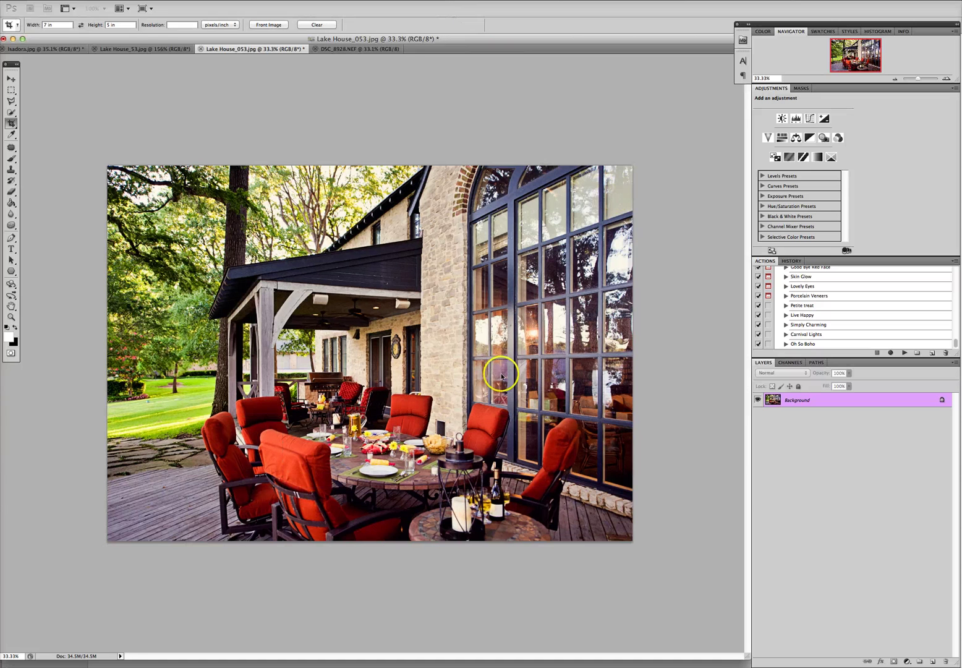
key("super+z")
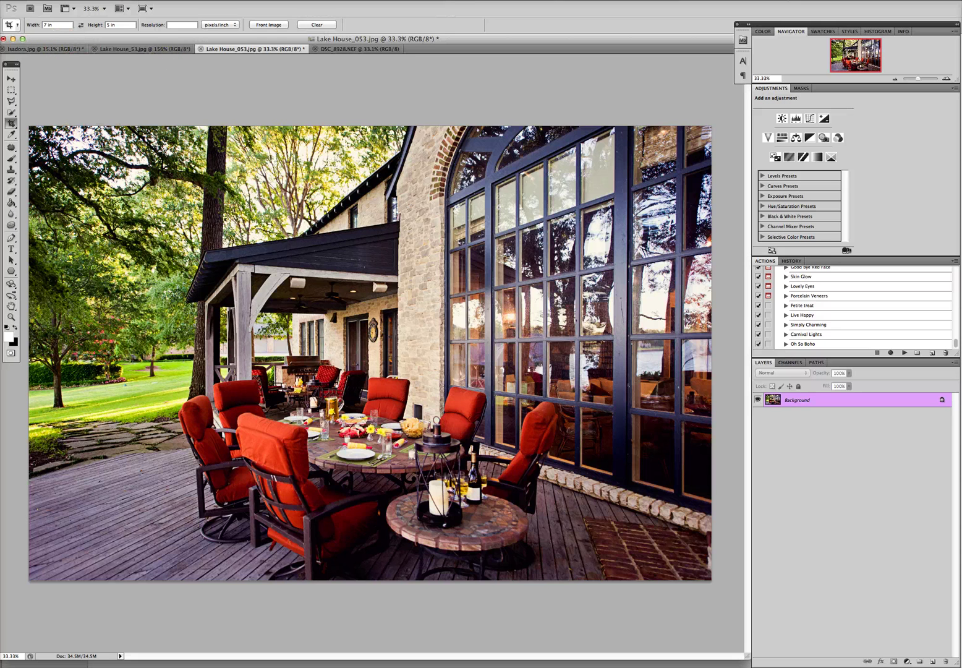
Step: Examine the patio photo's document size and resolution in the Image Size dialog, and cancel without changes
left_click(110, 0)
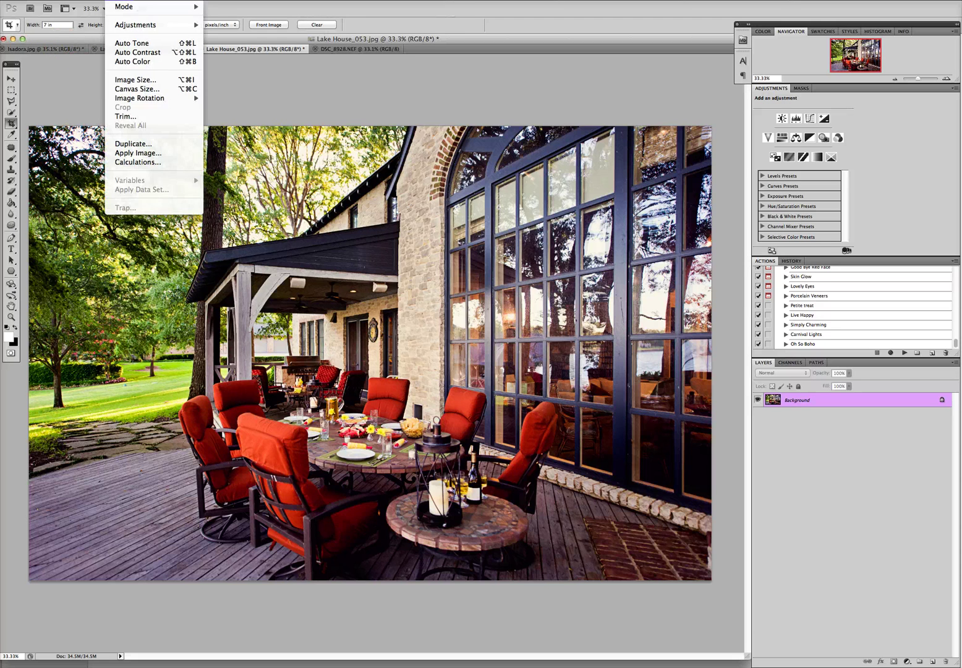
left_click(137, 81)
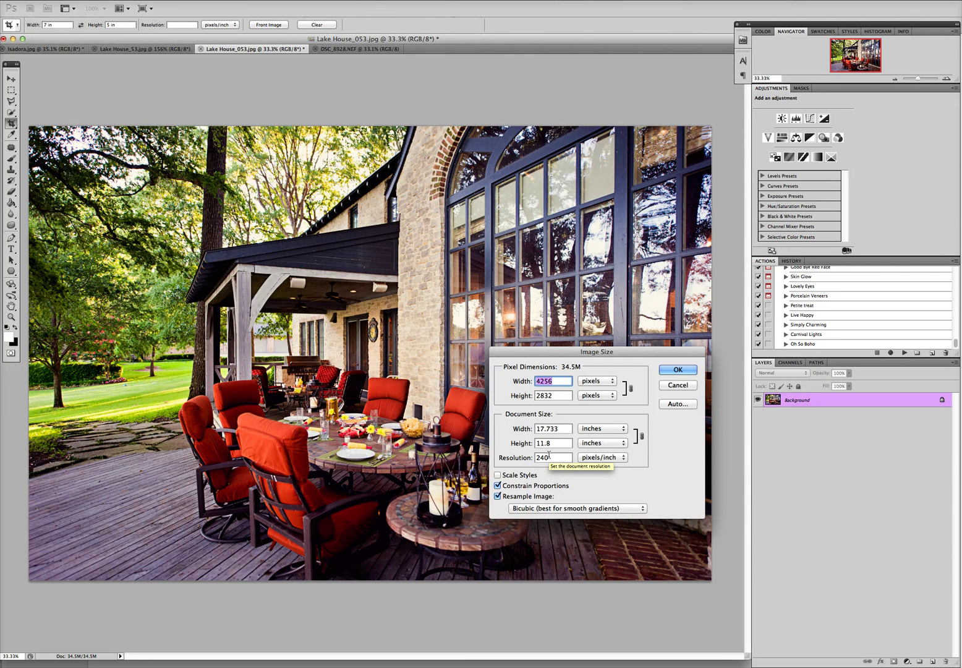
left_click(557, 458)
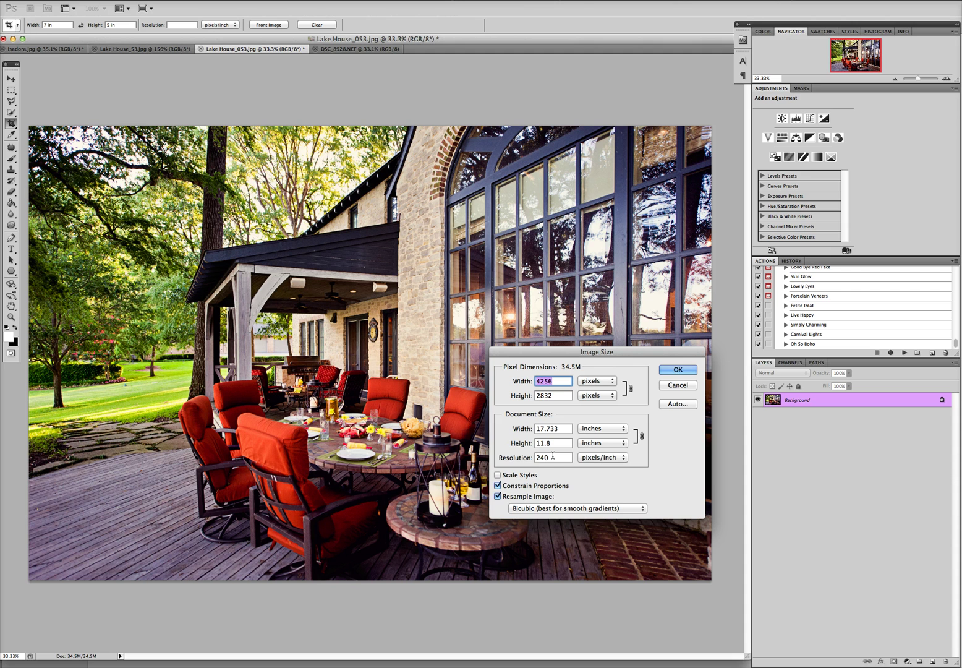
left_click(555, 457)
left_click(681, 387)
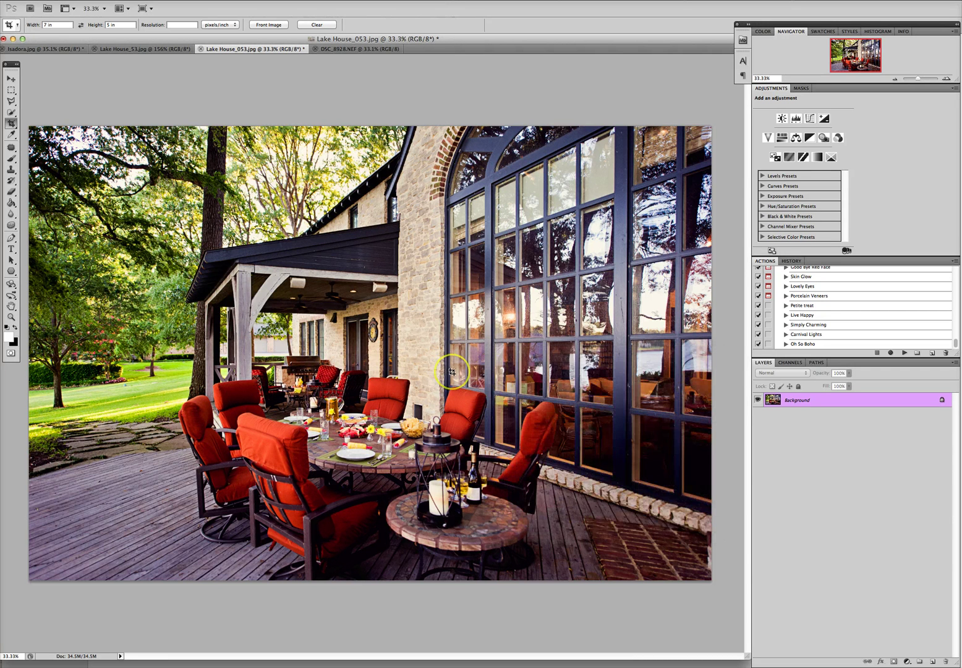